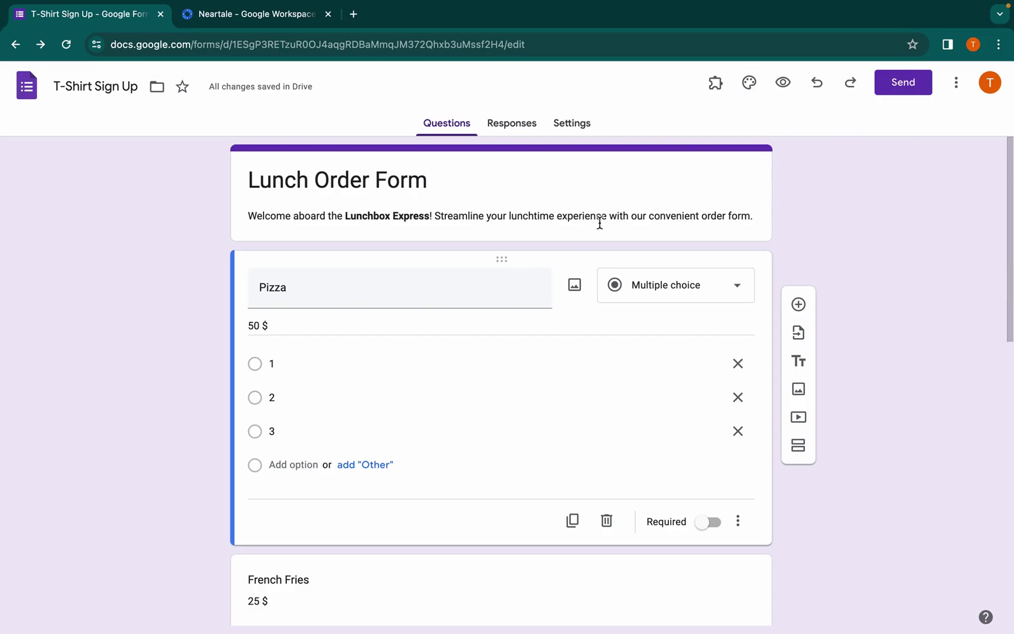
Switch to the Neartale add-on's Google Workspace Marketplace listing tab
left_click(309, 14)
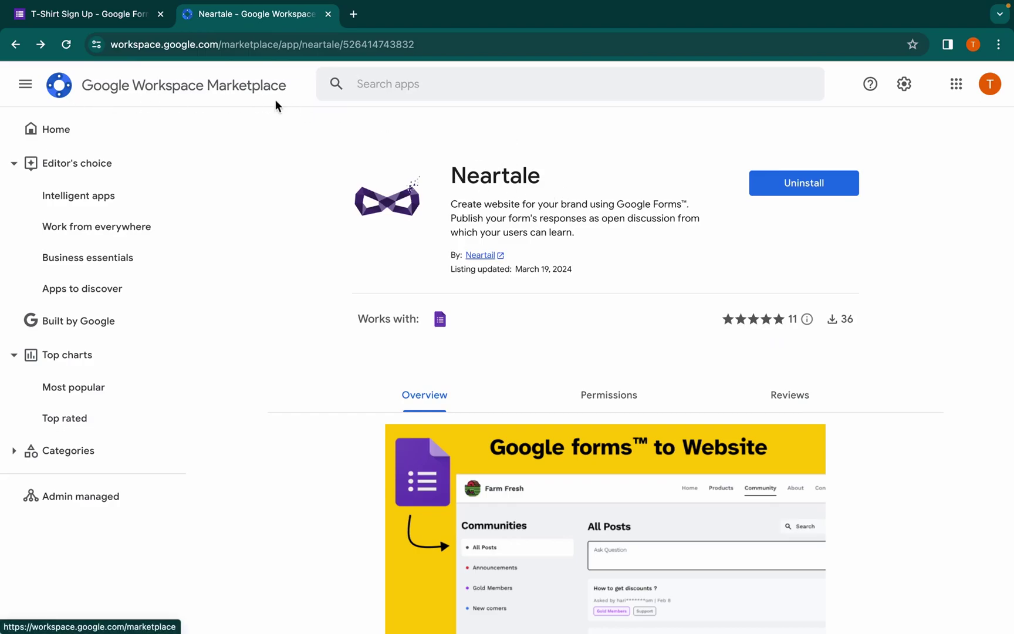
Return to the Lunch Order Form editor in Google Forms
left_click(123, 14)
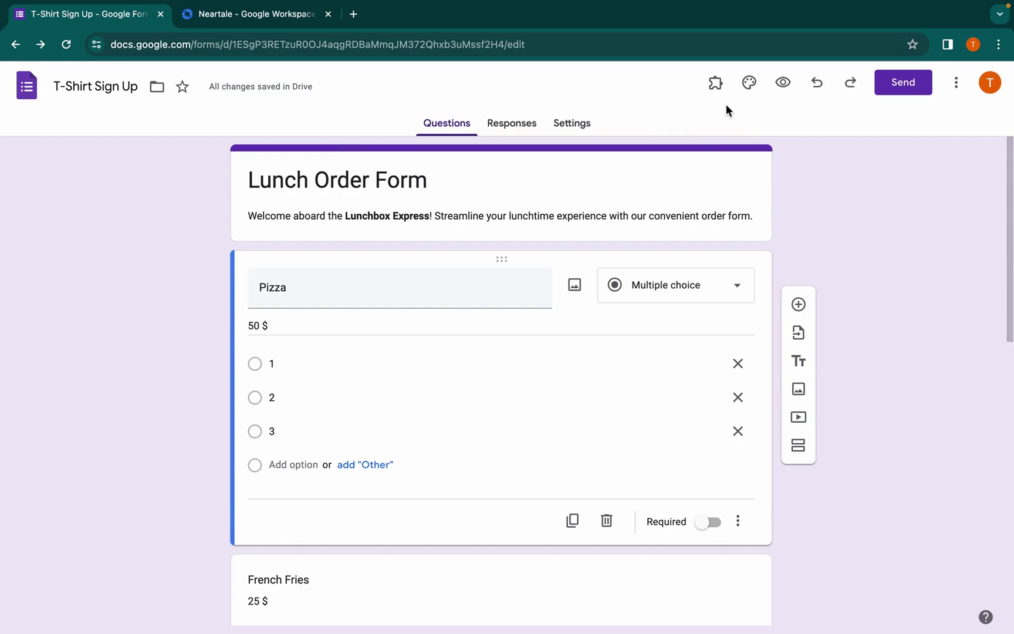
Start a Neartale website from this form, named lunchbox-express
left_click(717, 86)
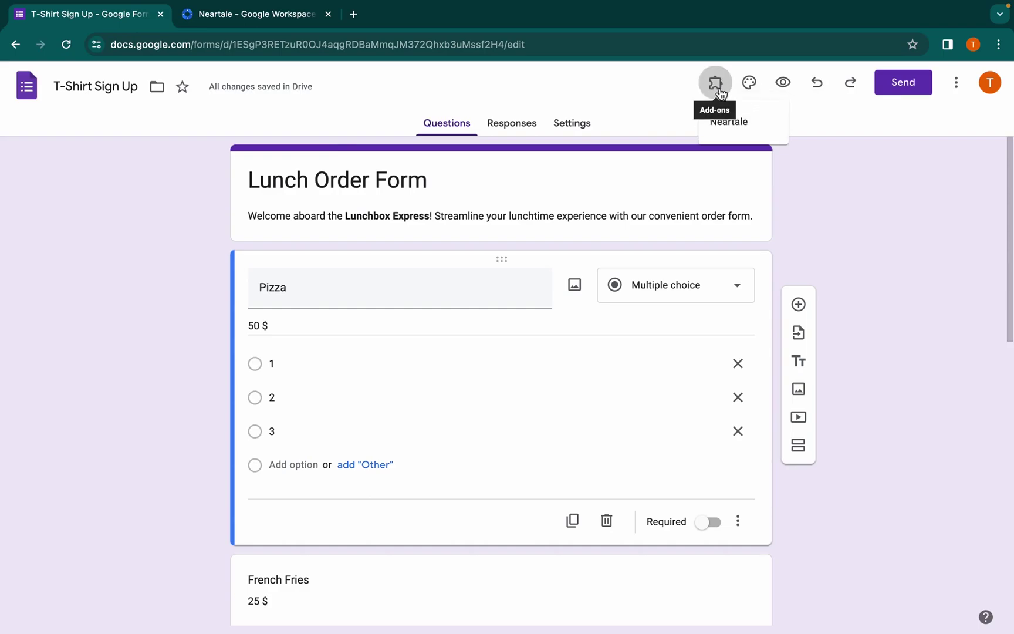
left_click(773, 129)
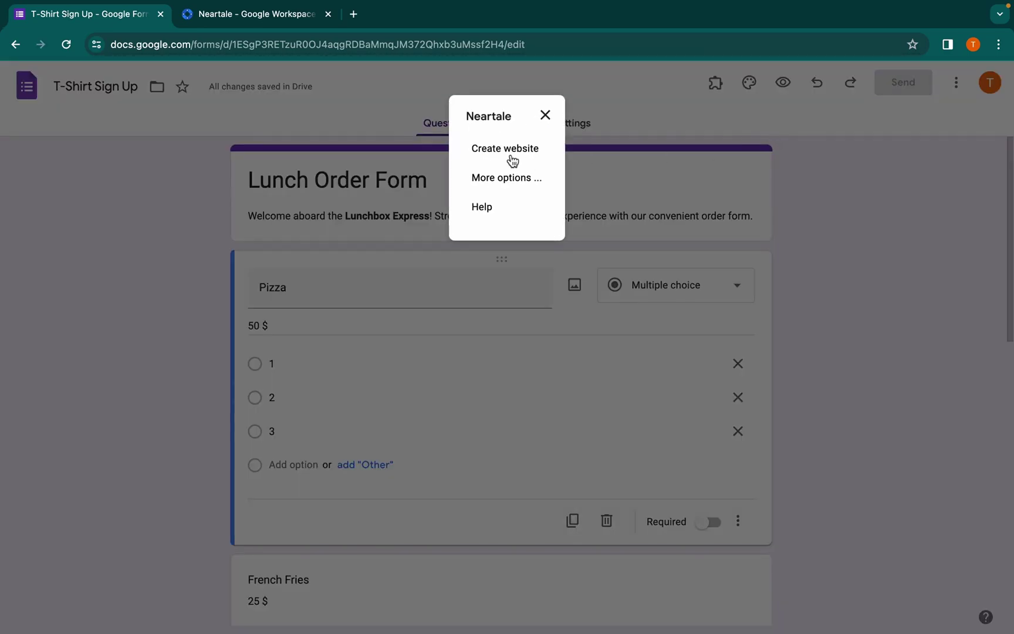
left_click(511, 154)
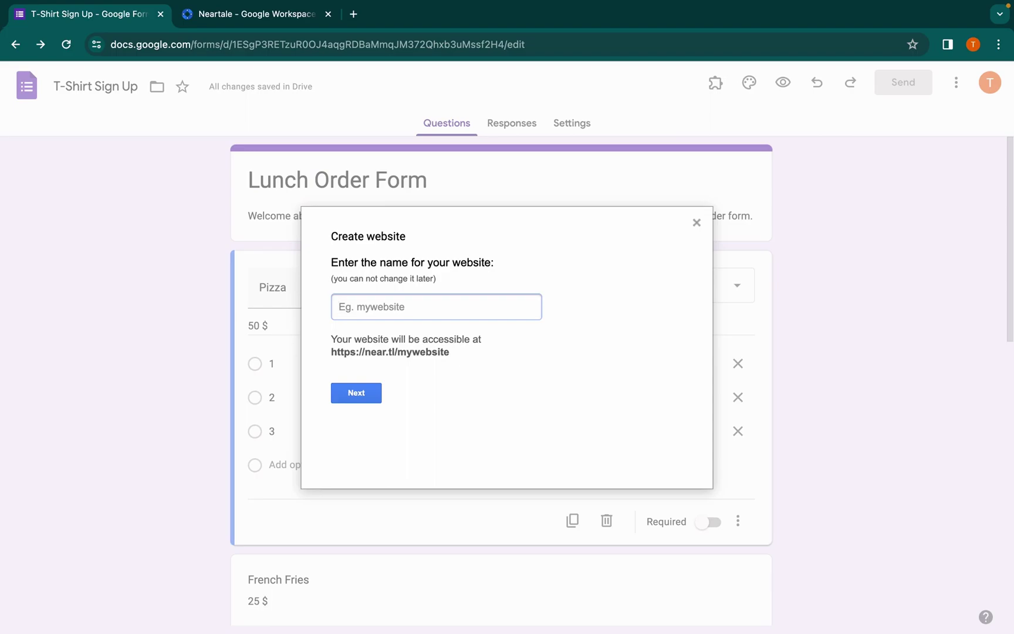
type("lunch")
type("box-express")
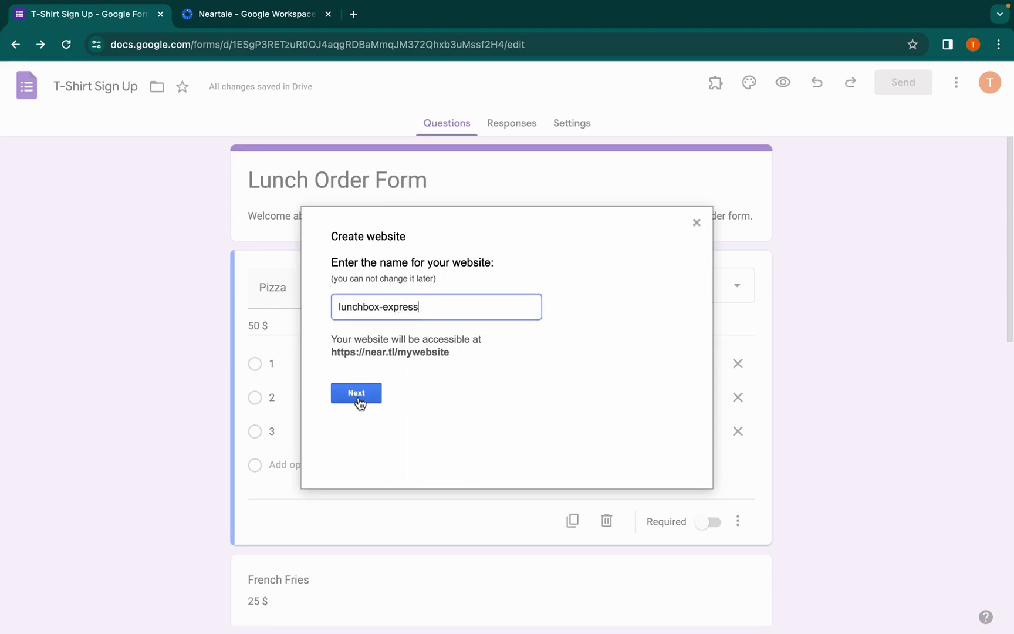
Preview and choose the Lunch order form template as the website's starting form
left_click(358, 398)
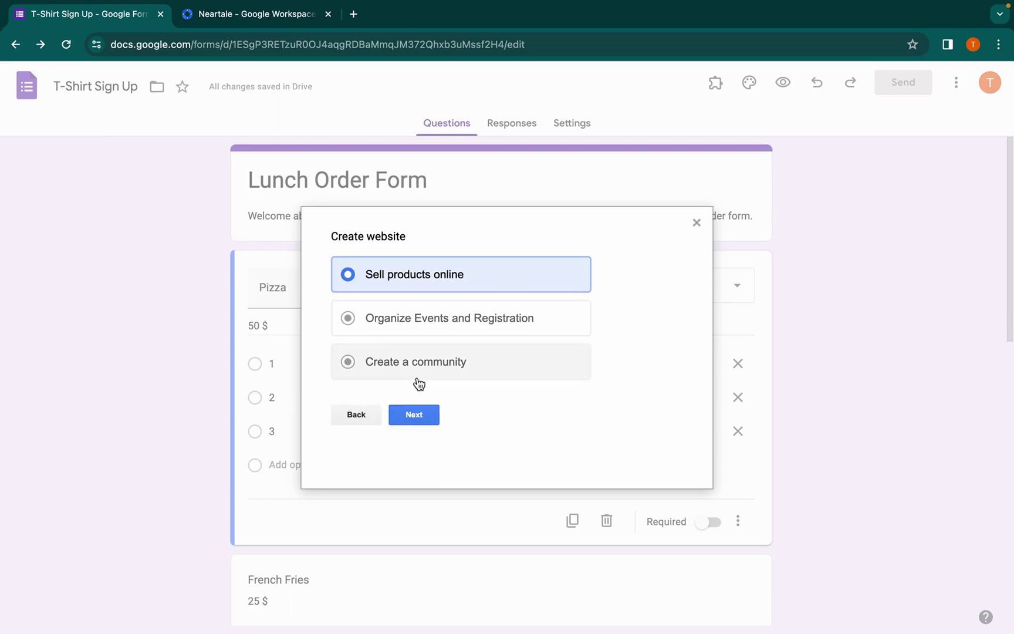
left_click(419, 425)
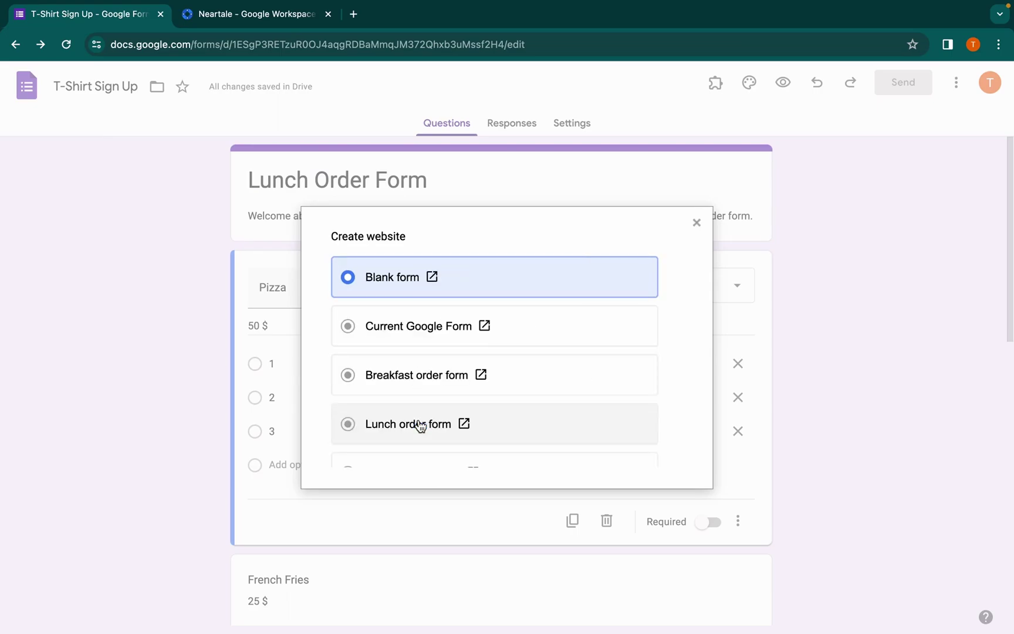
scroll(451, 427, "down", 1)
left_click(491, 344)
scroll(526, 314, "up", 1)
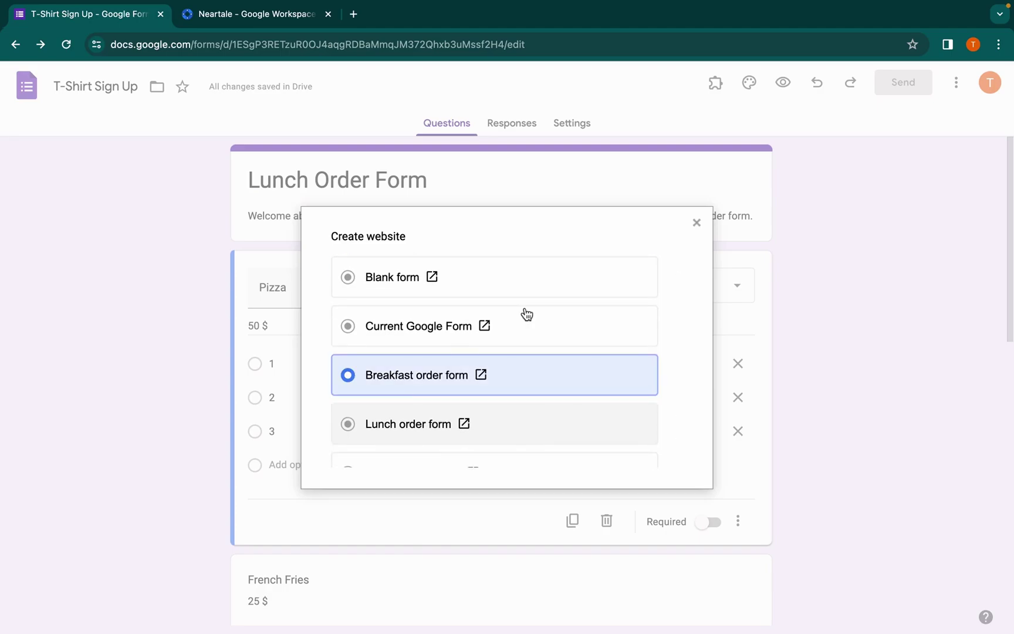
scroll(525, 314, "down", 1)
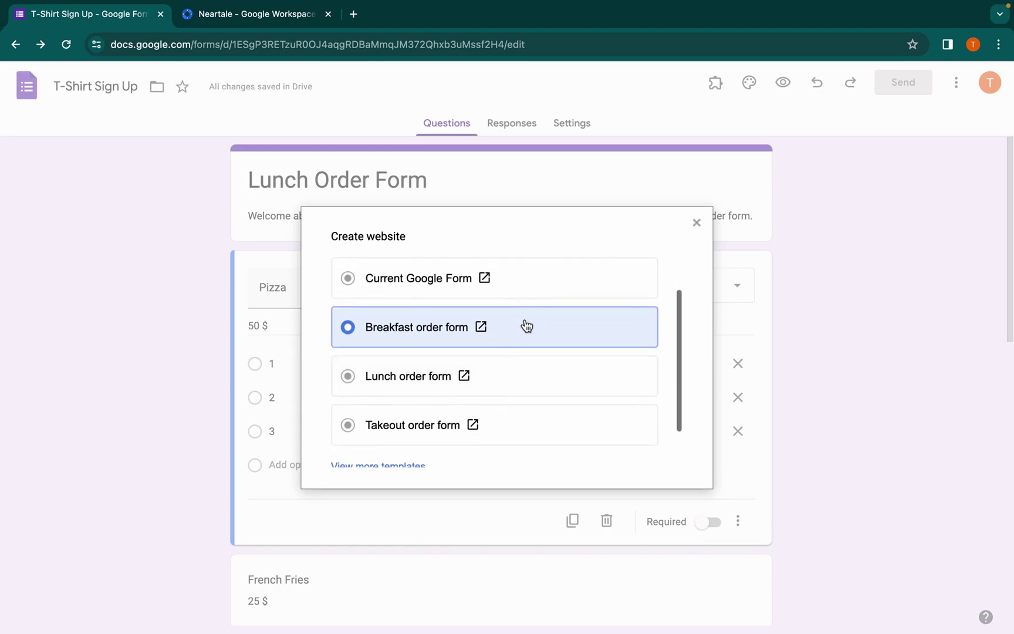
scroll(477, 399, "down", 1)
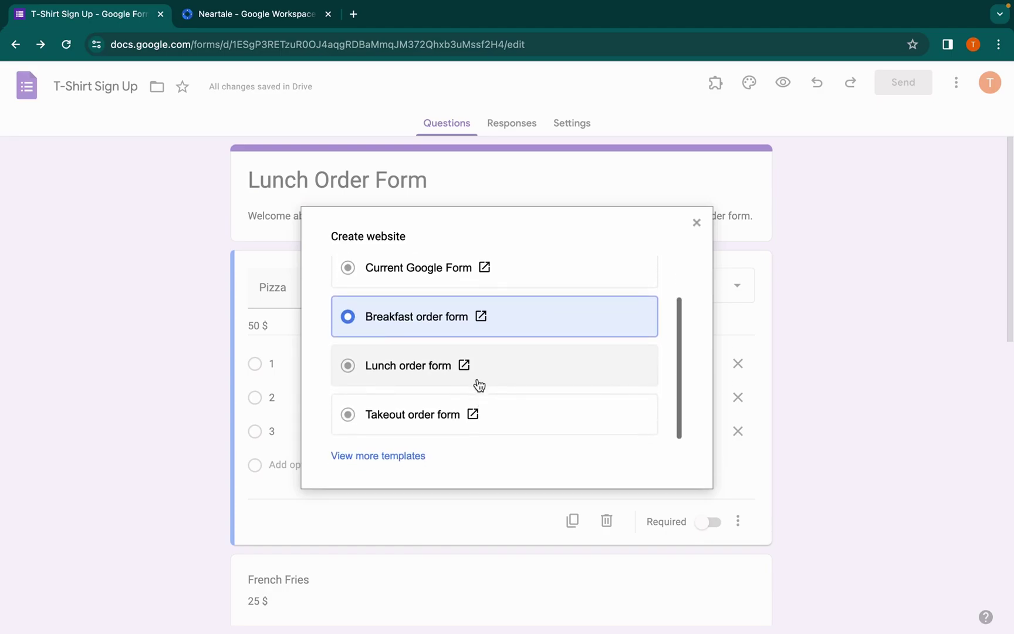
left_click(467, 328)
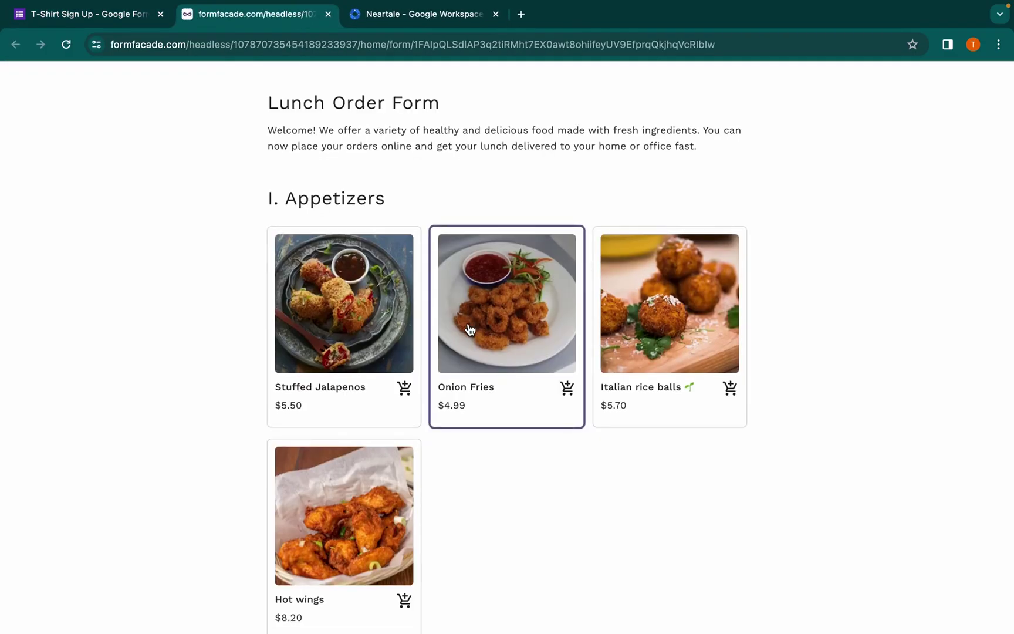
left_click(115, 16)
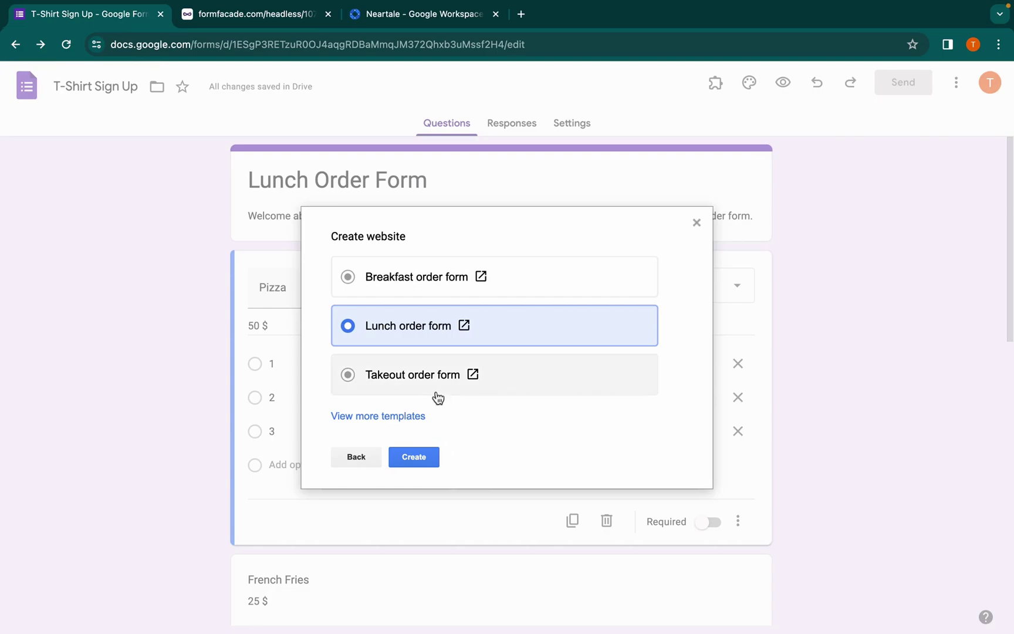
scroll(528, 330, "up", 2)
scroll(528, 329, "up", 2)
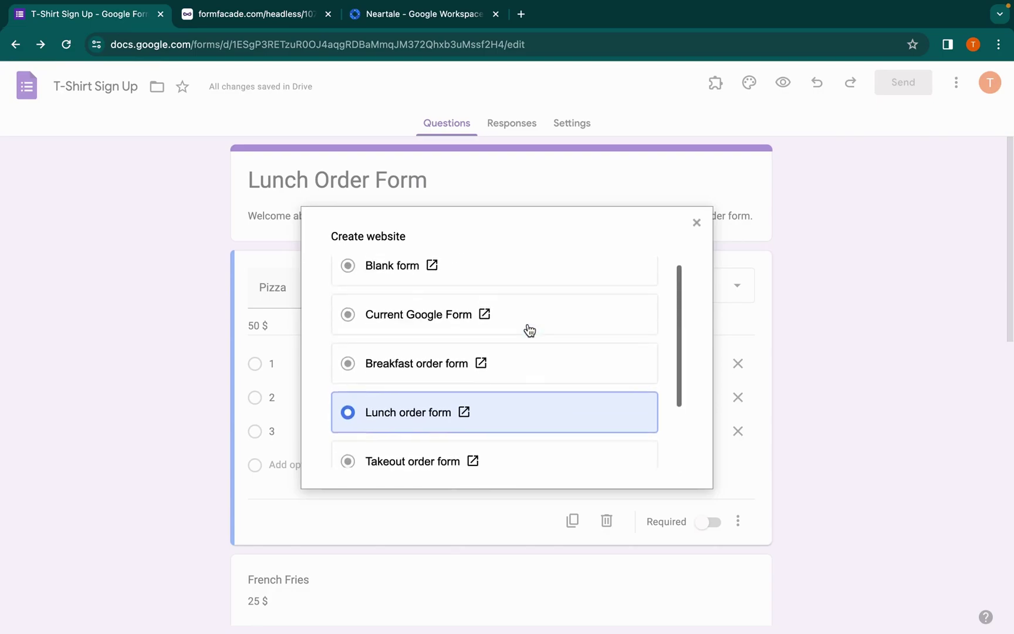
scroll(526, 328, "down", 2)
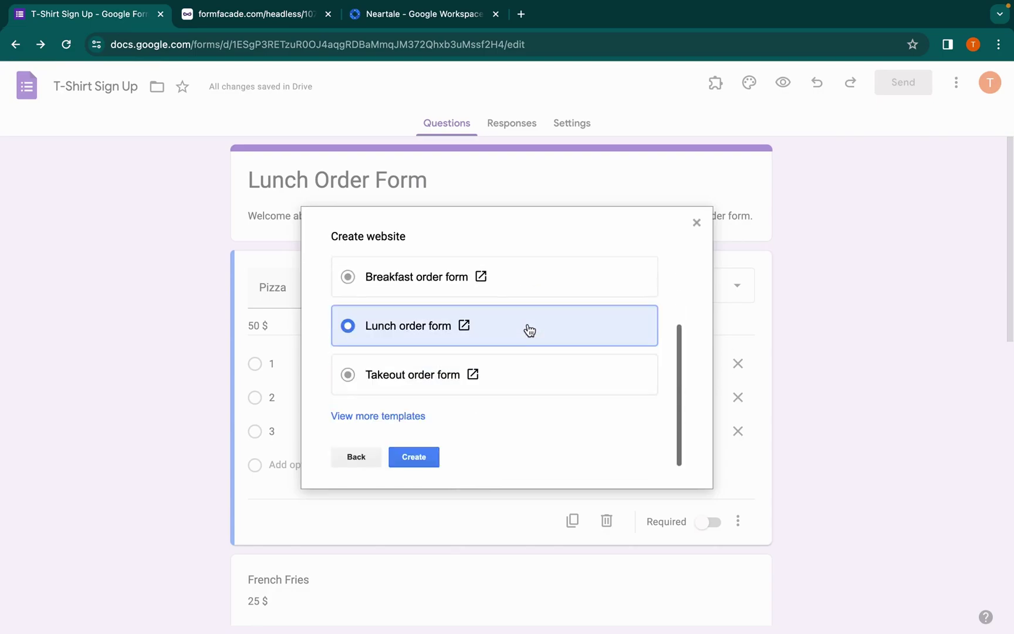
Create the website and retitle its form 'Lunchbox Express - Lunch Order Form'
left_click(428, 459)
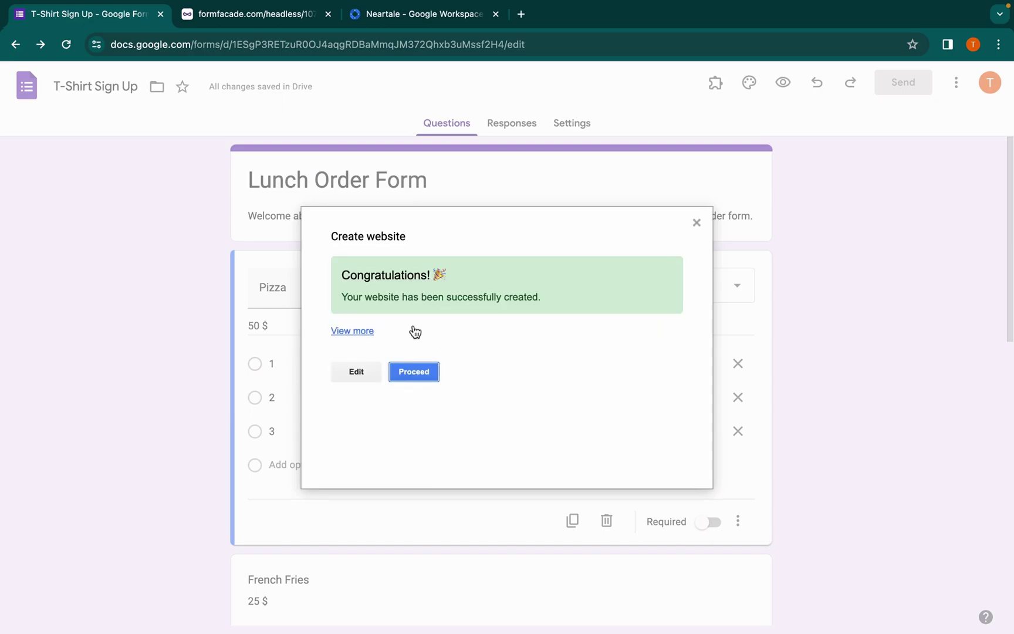
left_click(367, 374)
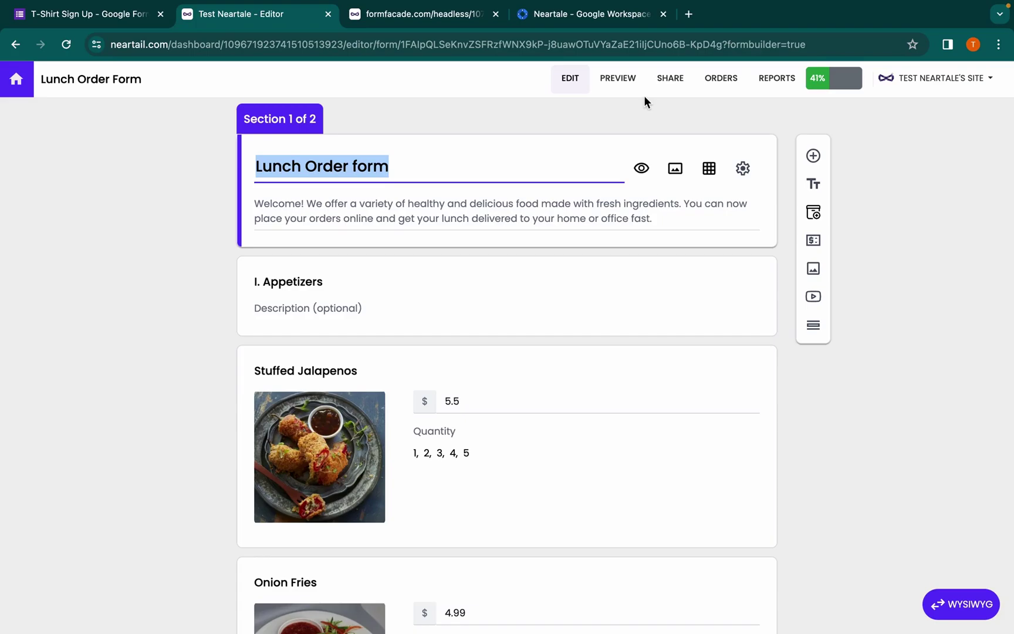
type("Lunch")
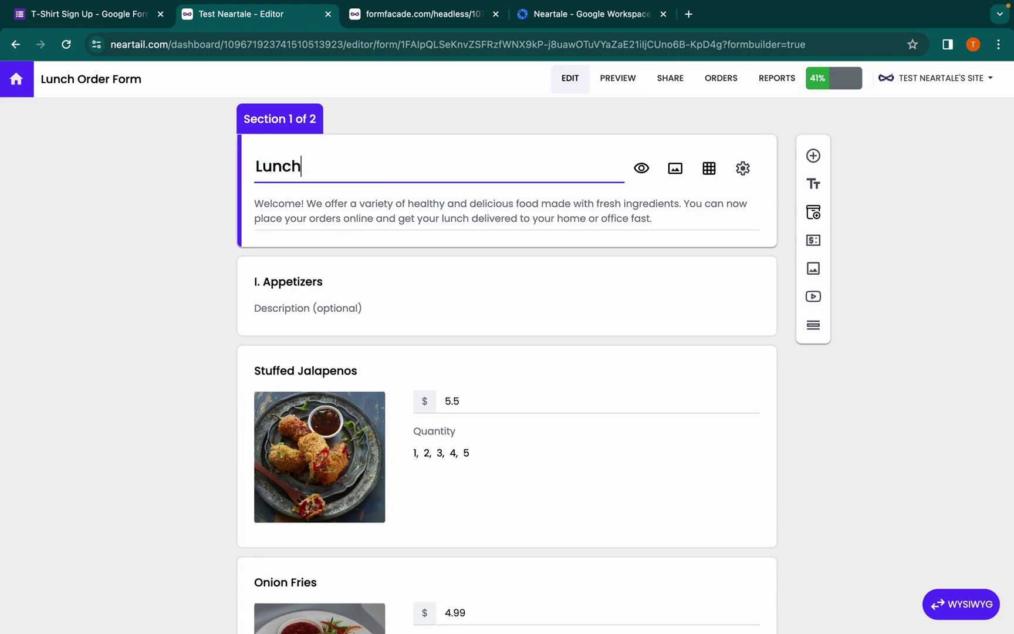
type("box Express - Lunch Or")
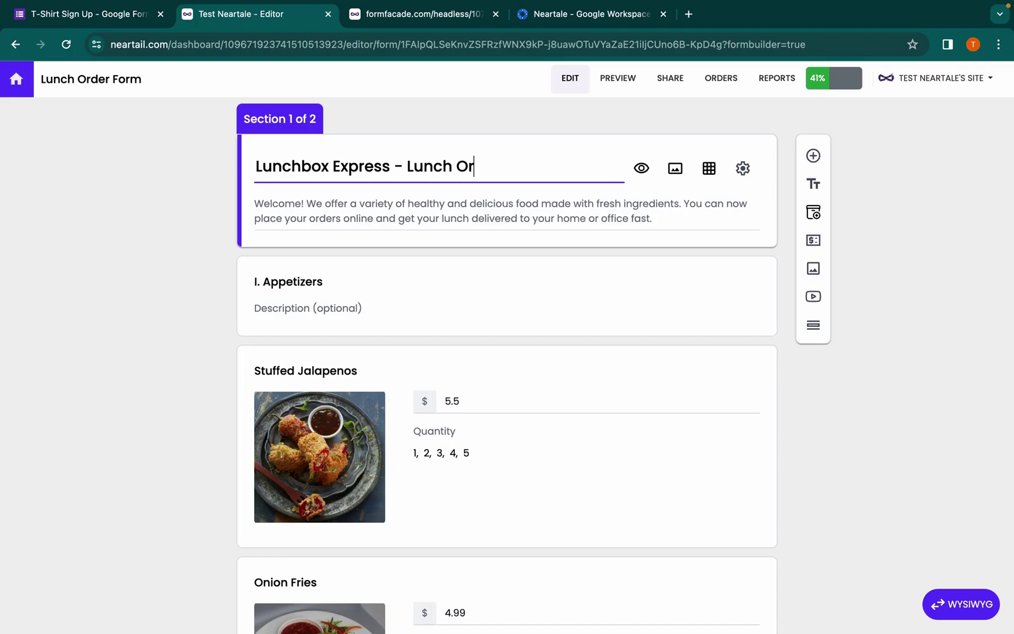
type("der fo")
key("BackSpace")
key("BackSpace")
type("Form")
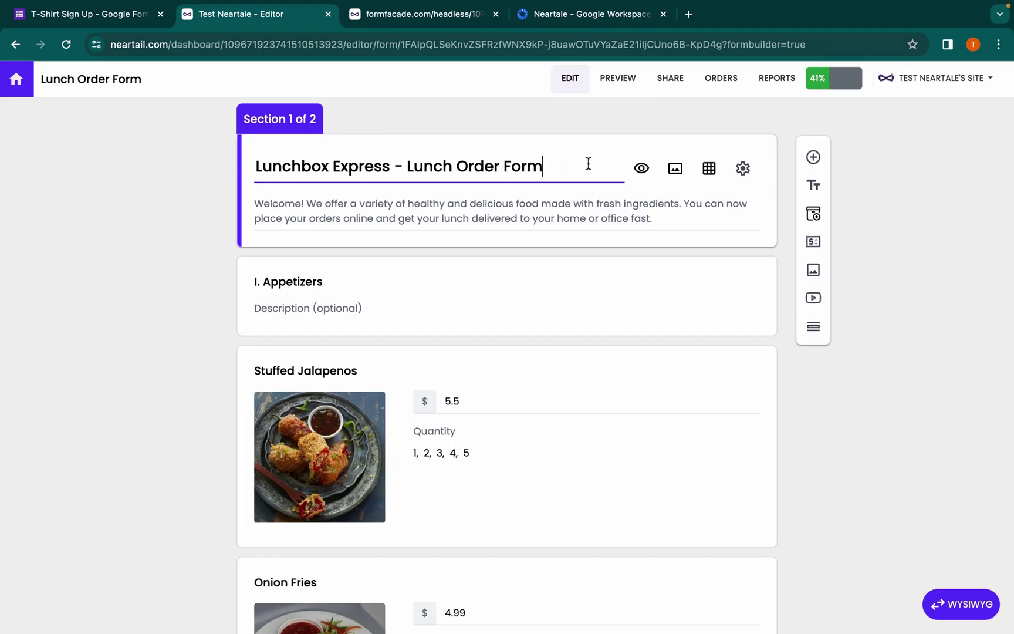
left_click(673, 83)
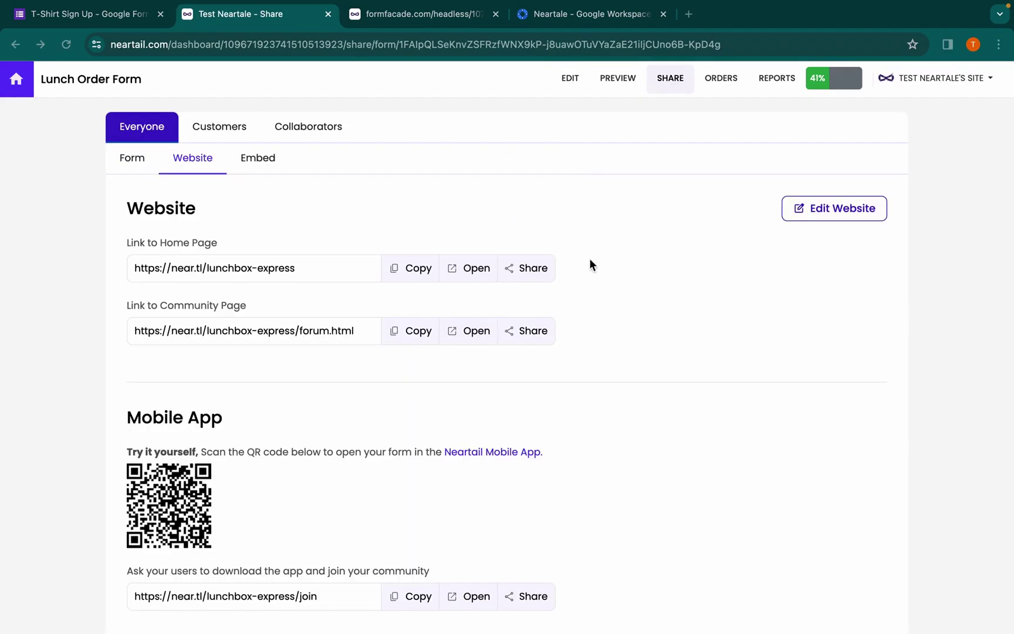
left_click(472, 270)
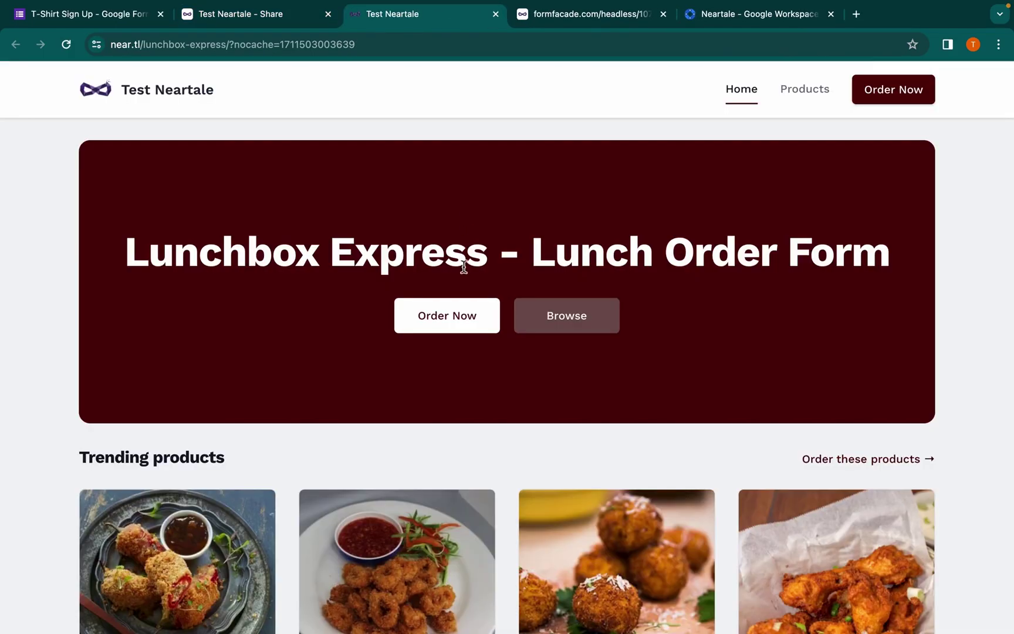
scroll(463, 266, "down", 5)
scroll(463, 266, "down", 5)
scroll(464, 266, "up", 10)
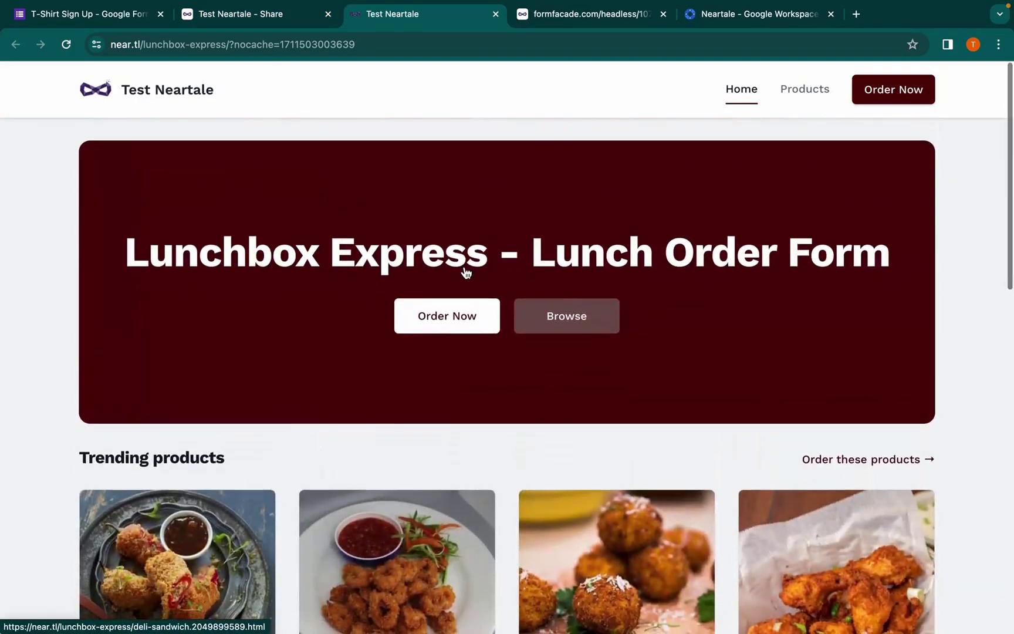
left_click(111, 17)
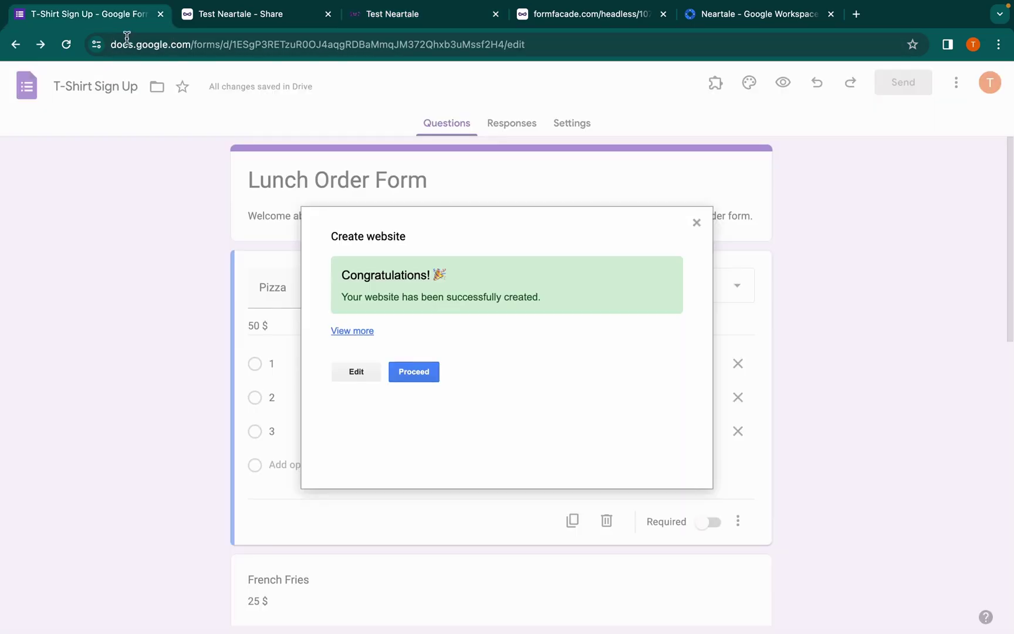
left_click(425, 20)
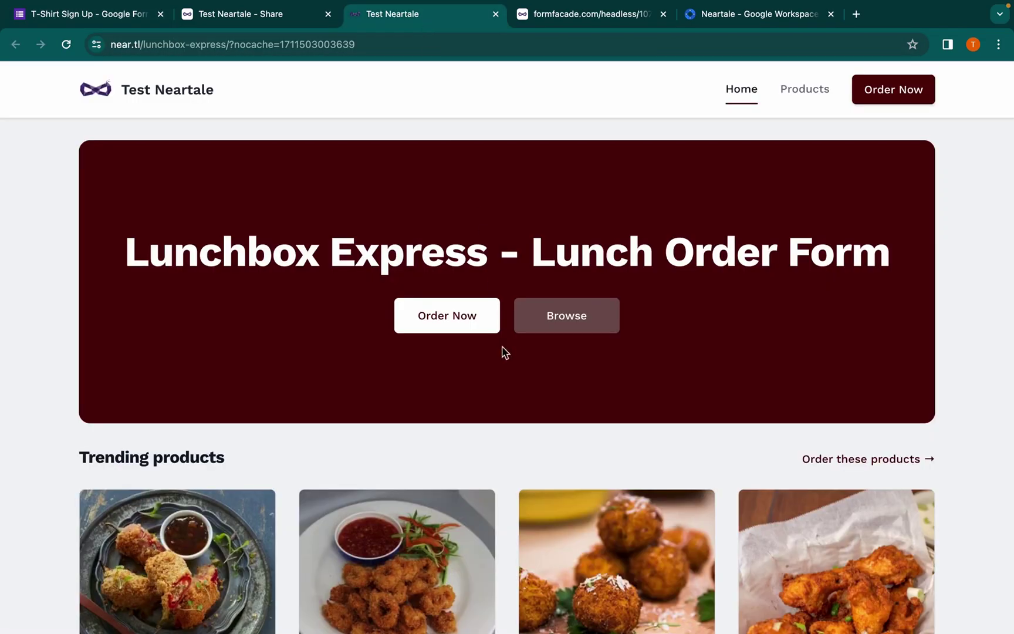
scroll(503, 363, "down", 1)
scroll(461, 165, "up", 1)
Open the website's page editor, sign in with Google, and title the home page 'Lunch Order Form'
left_click(291, 24)
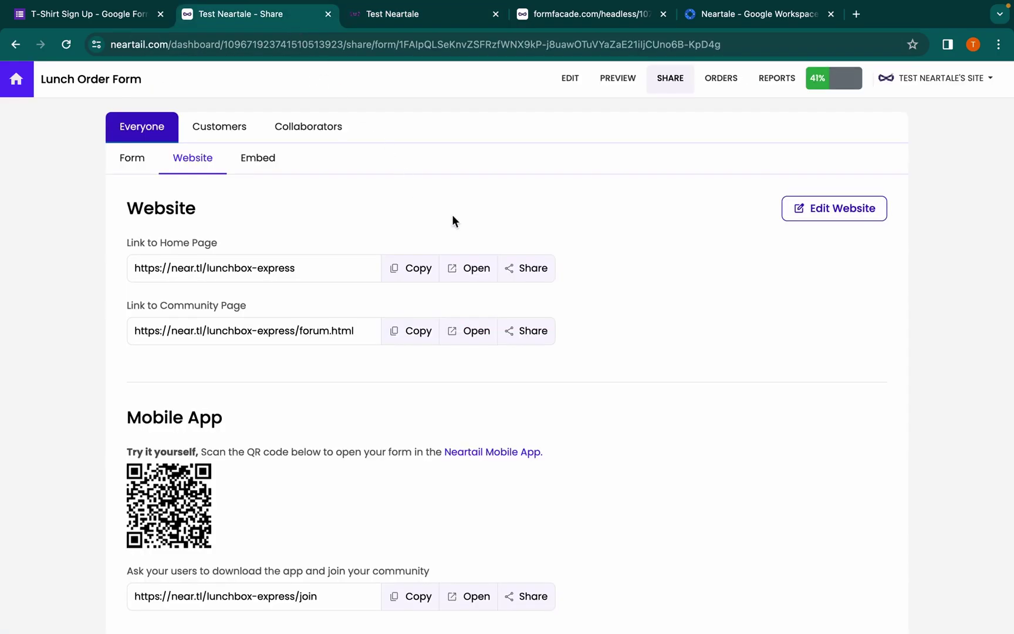
left_click(844, 213)
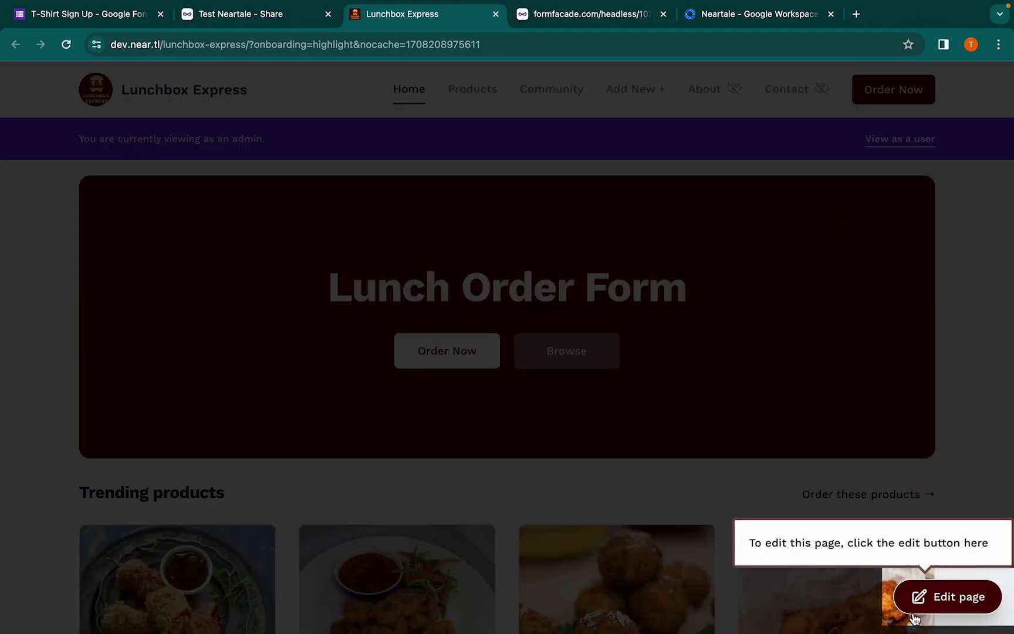
left_click(946, 595)
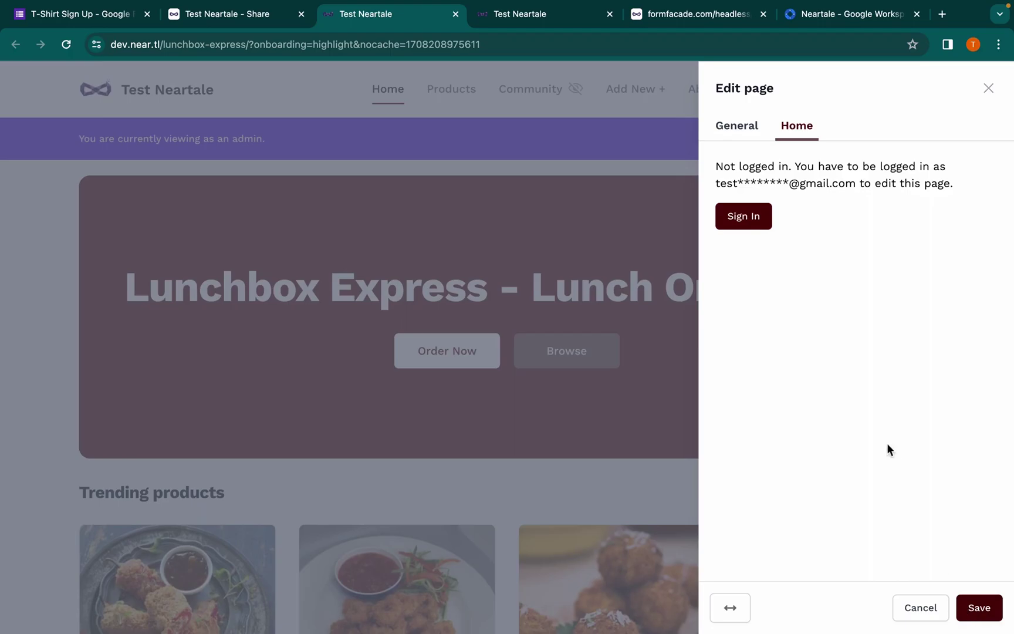
left_click(759, 228)
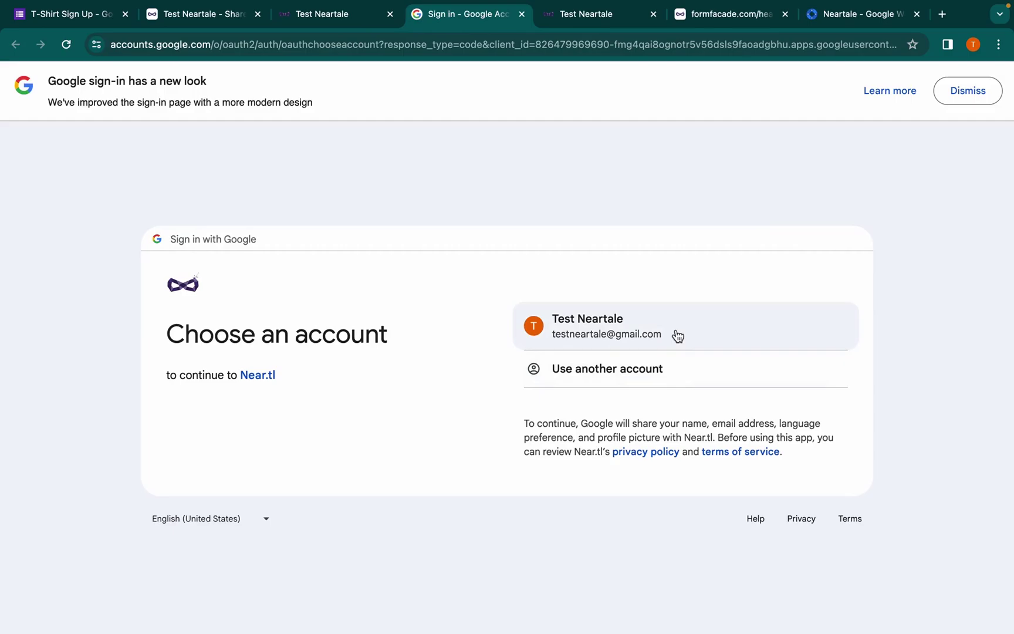
left_click(674, 333)
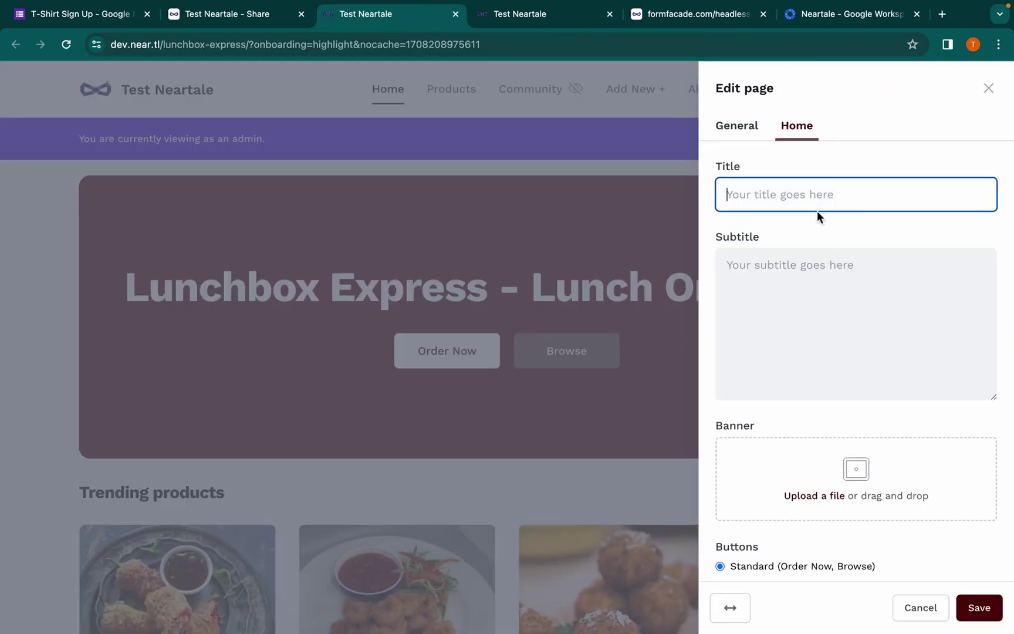
left_click(778, 277)
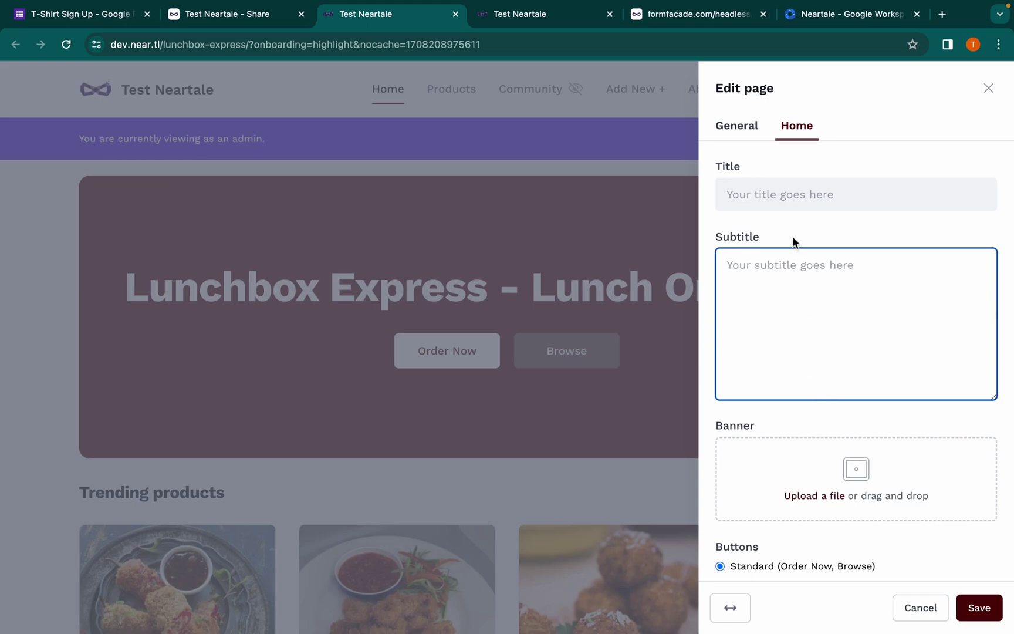
left_click(778, 198)
type("Lunch Order For")
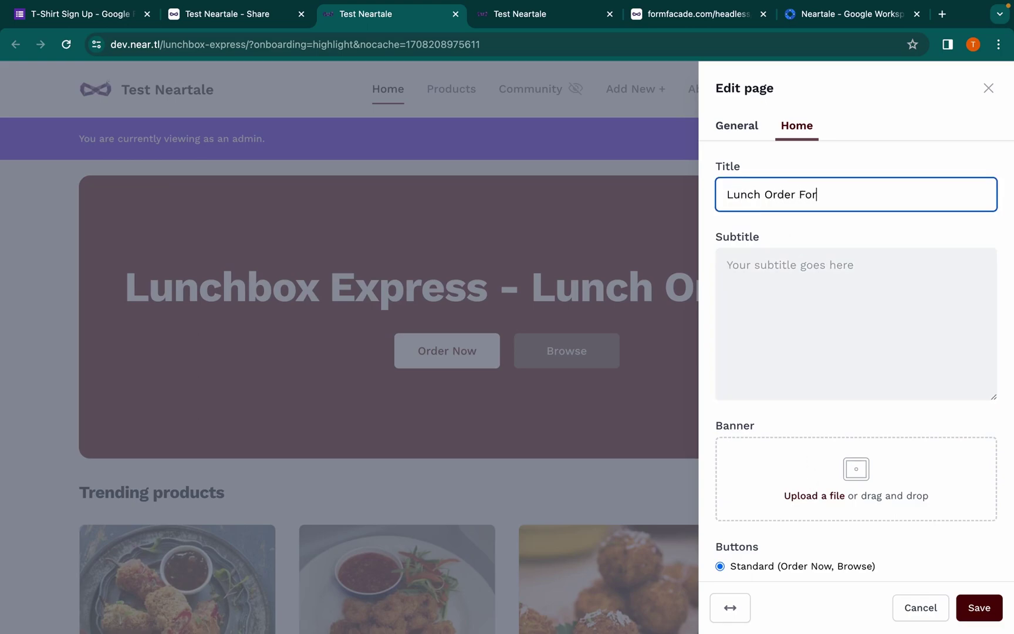
type("m")
Enter 'Lunchbox Express' as the site brand name in General settings
left_click(742, 135)
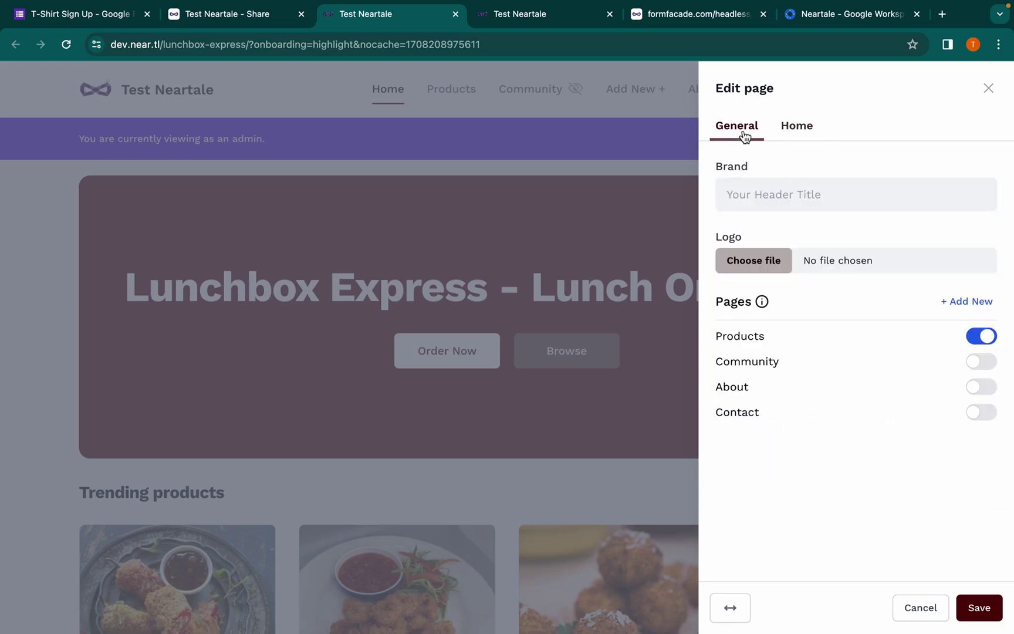
left_click(749, 200)
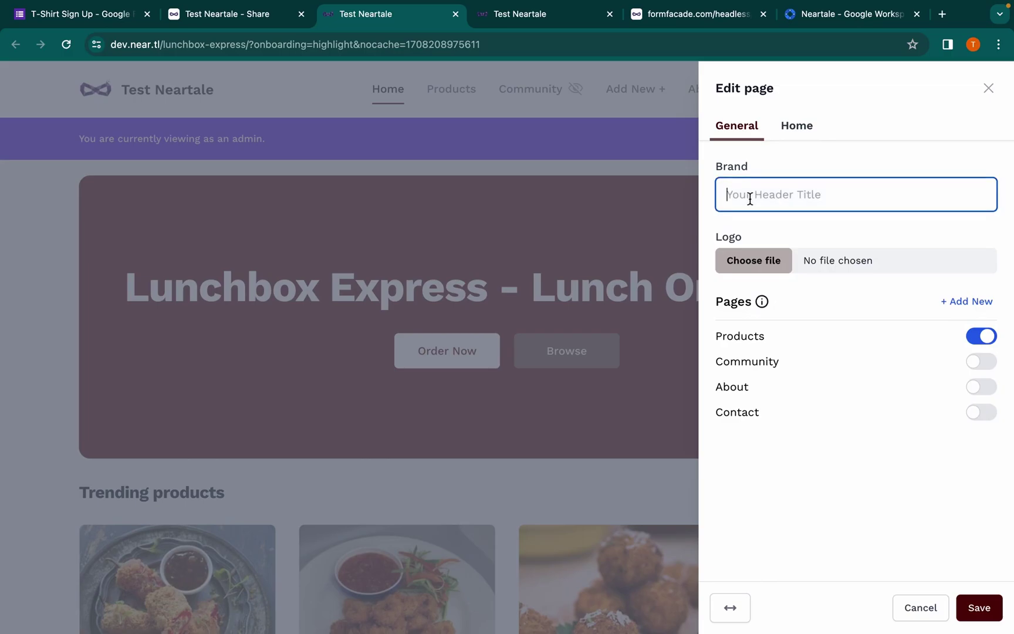
type("Lunchbox Expre")
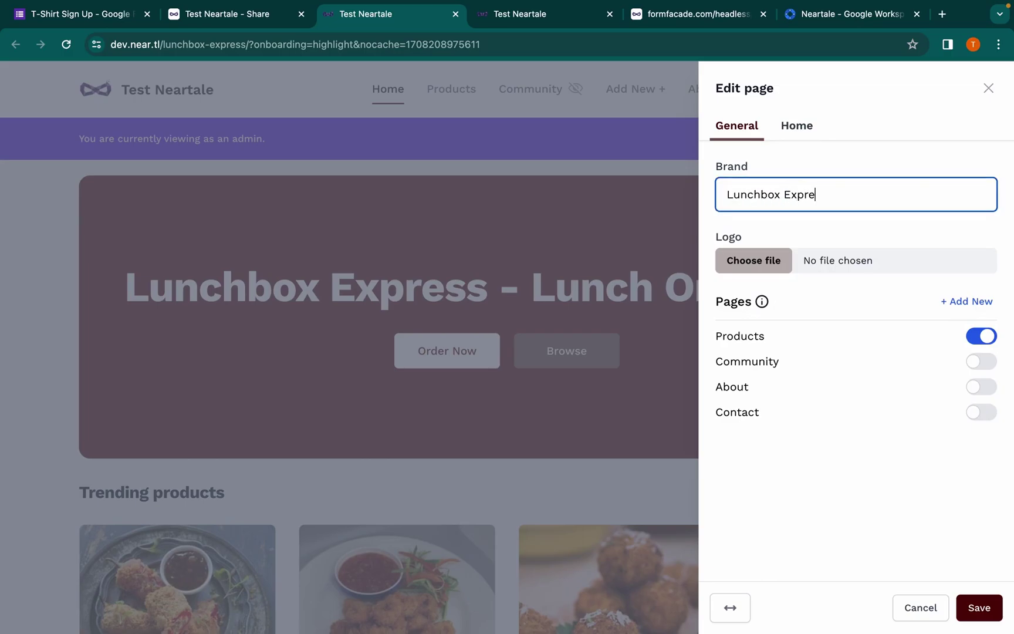
type("ss")
left_click(755, 252)
Upload and crop the Lunchbox Express Logo, then save the site settings
left_click(756, 261)
left_click(664, 262)
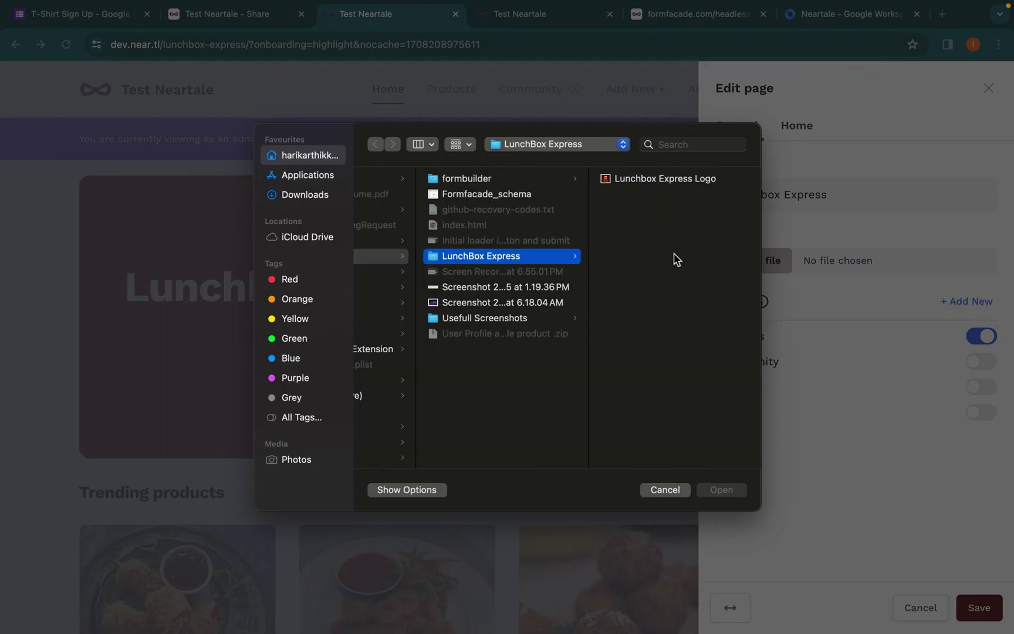
left_click(637, 178)
left_click(721, 489)
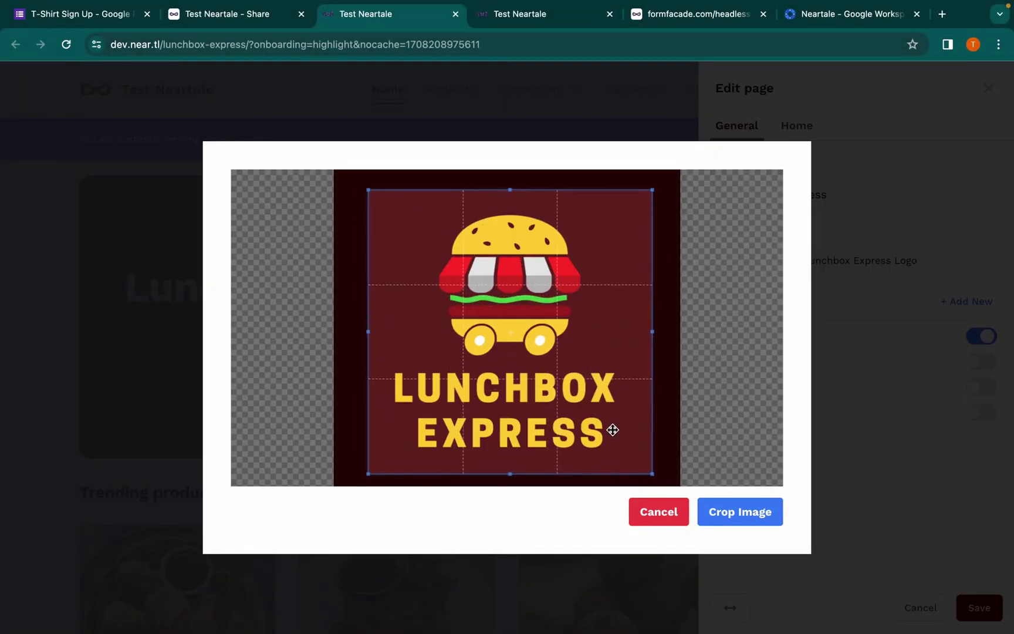
left_click(737, 514)
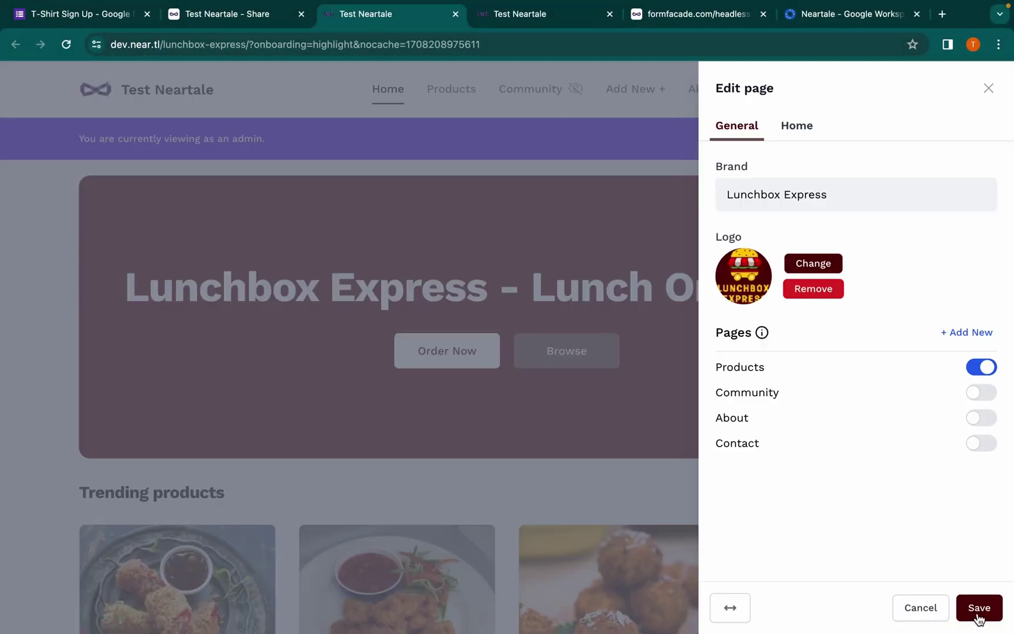
left_click(979, 608)
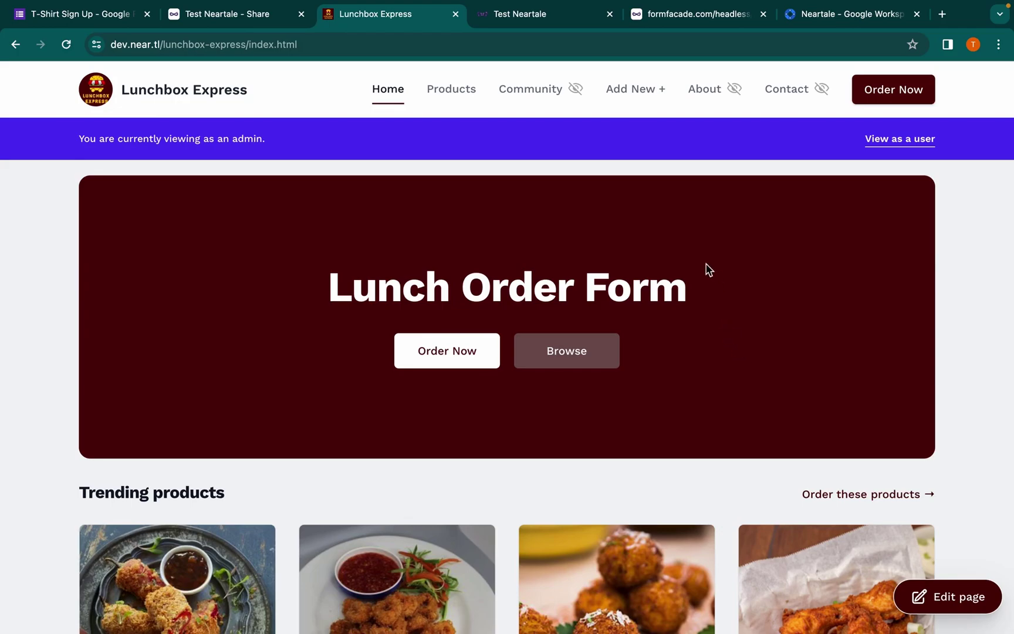
Create the 'Lunchbox Express in LA' community on the Community page
left_click(549, 101)
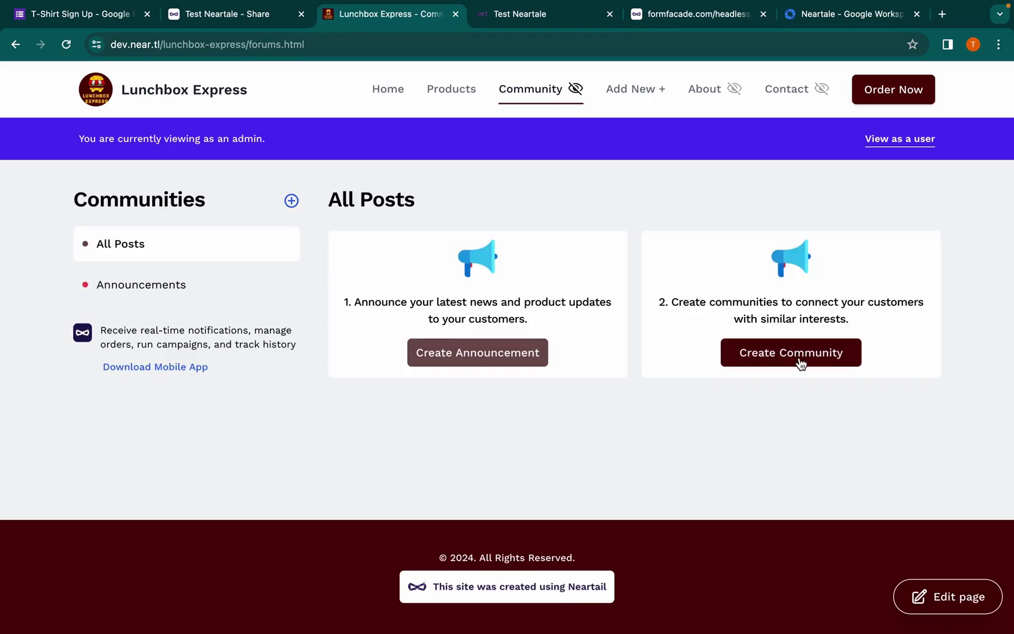
left_click(801, 364)
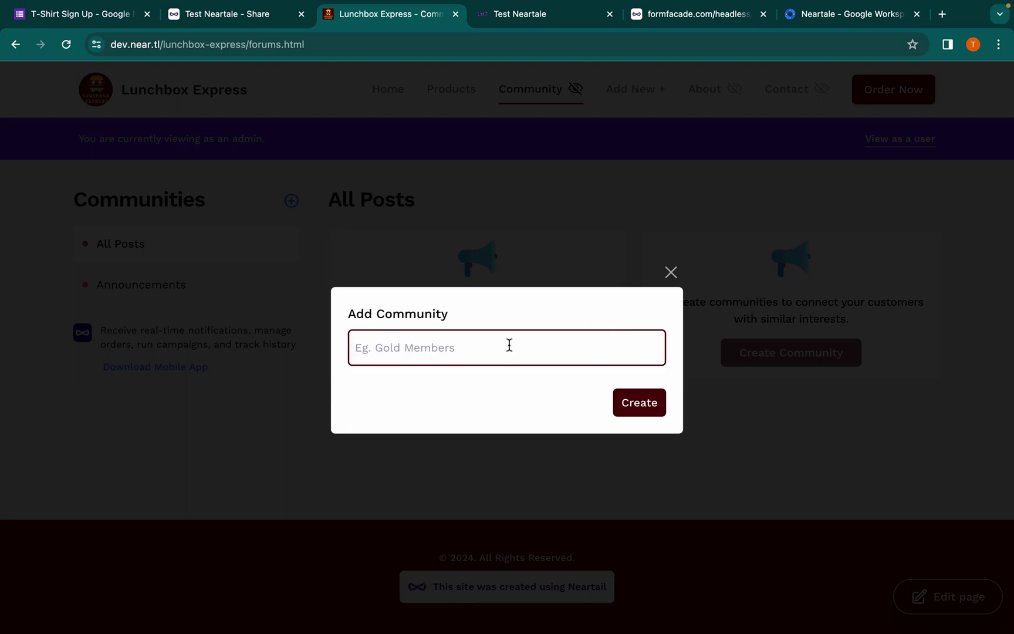
type("Lunchbox Exp")
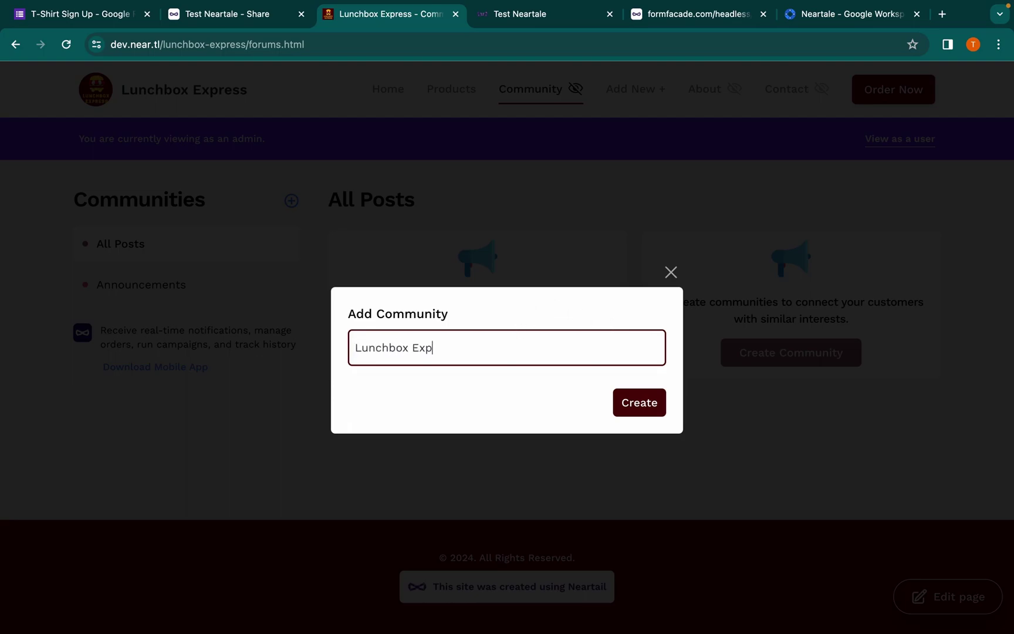
type("ress in LA")
left_click(648, 401)
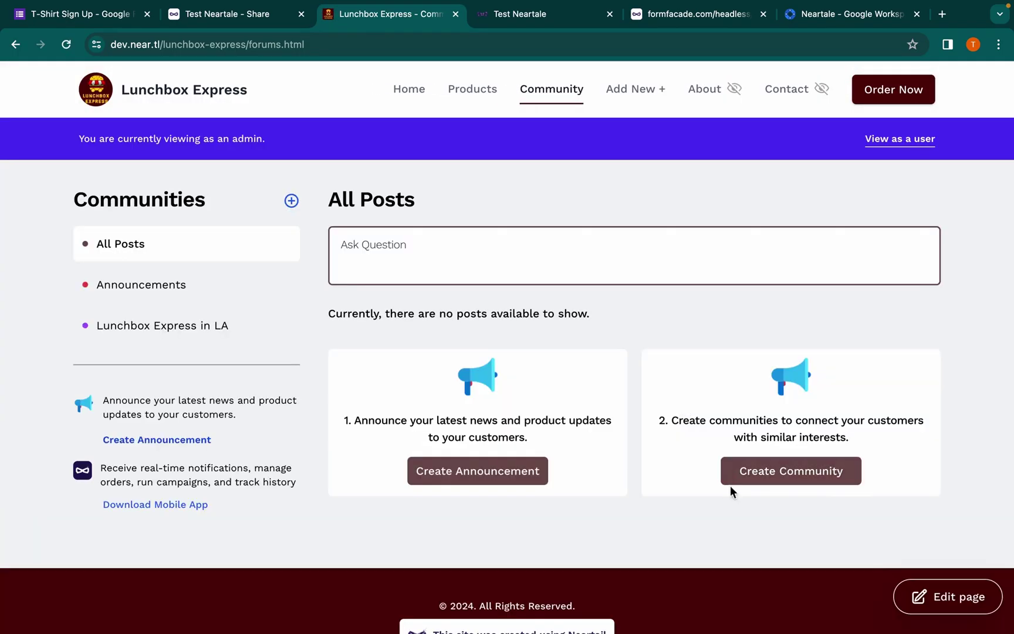
Add the 'Lunchbox Express in New York' and 'General Q & A' communities
left_click(729, 476)
type("Lunchbox Express in New York")
left_click(638, 410)
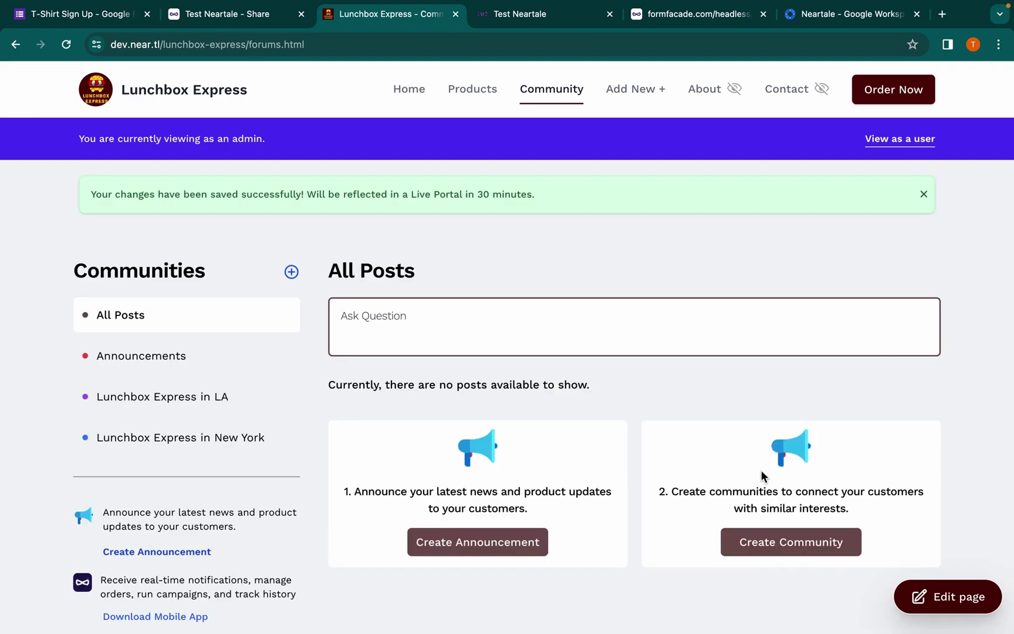
left_click(772, 541)
type("L")
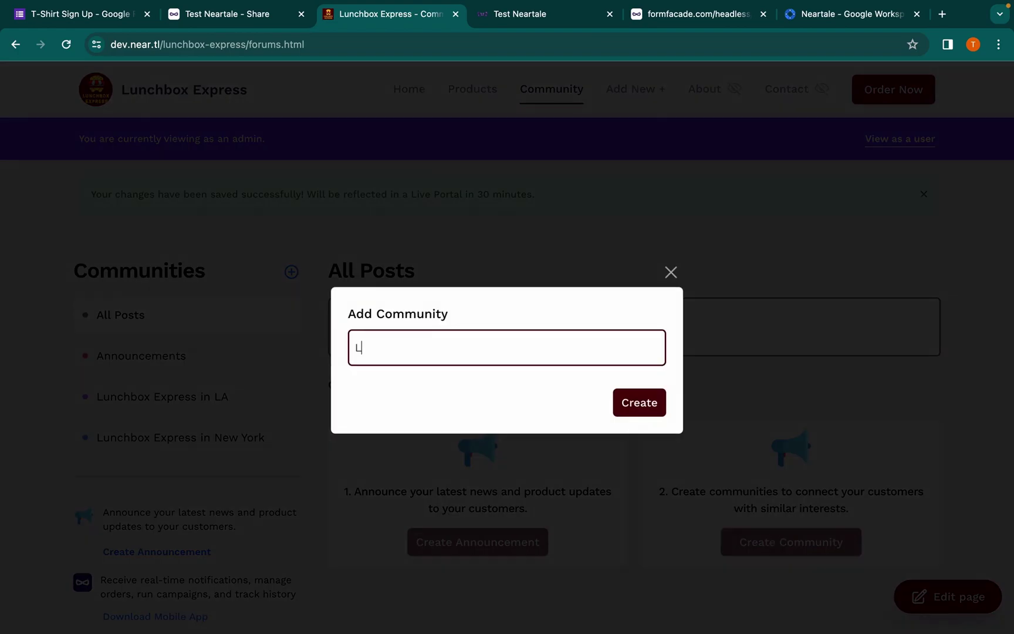
type("General Q & A")
left_click(627, 398)
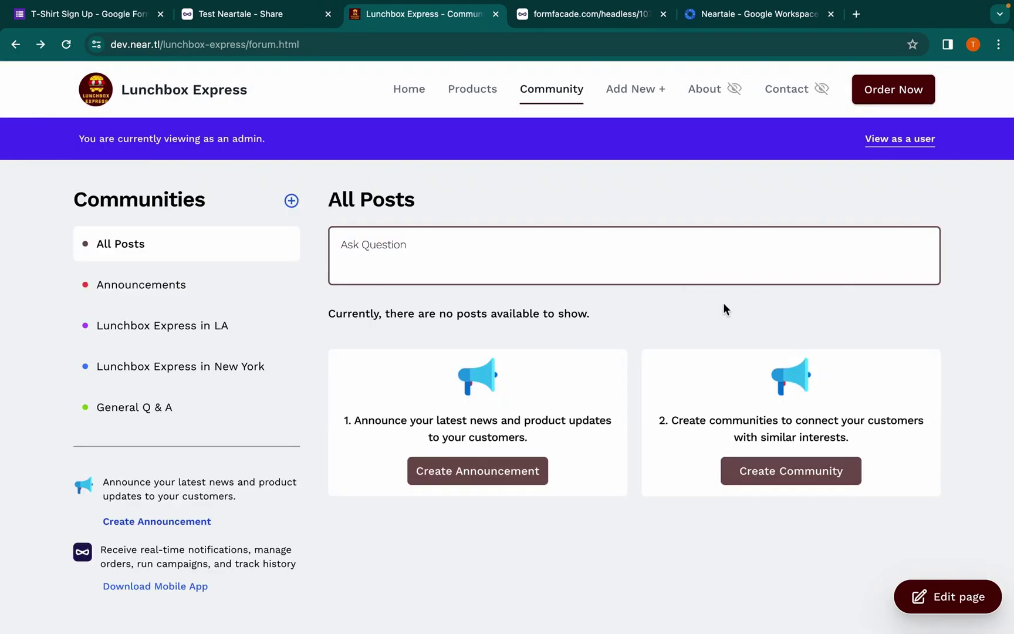
Post the order-tracking question with your email under General Q & A
left_click(654, 282)
type("Is there a way to track the status of my Lunchbox Express order? I'm wondering how long it typically takes for deliveries to arrive")
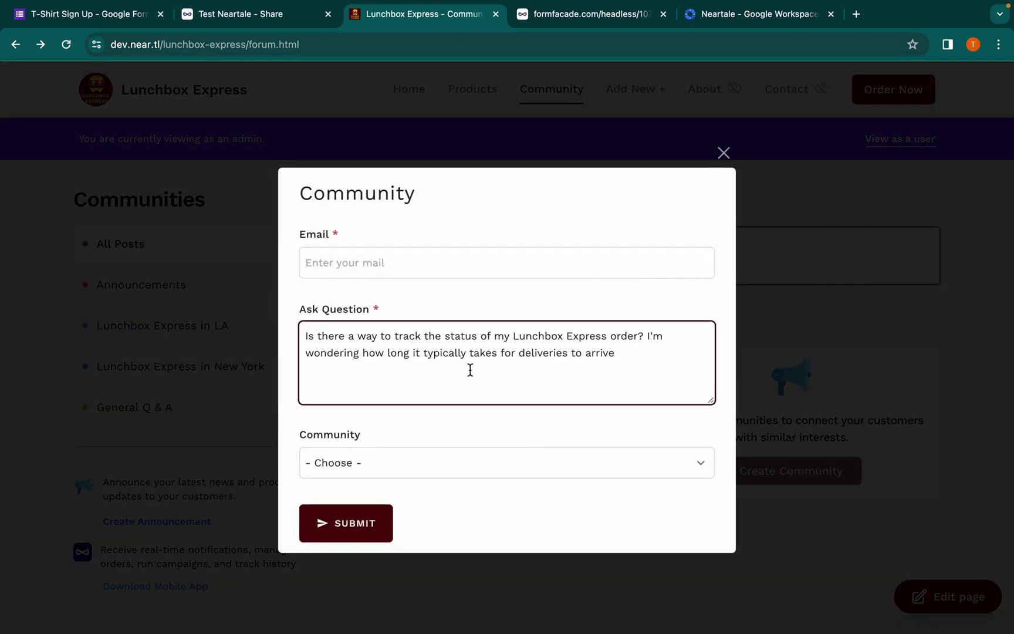
left_click(462, 262)
left_click(460, 326)
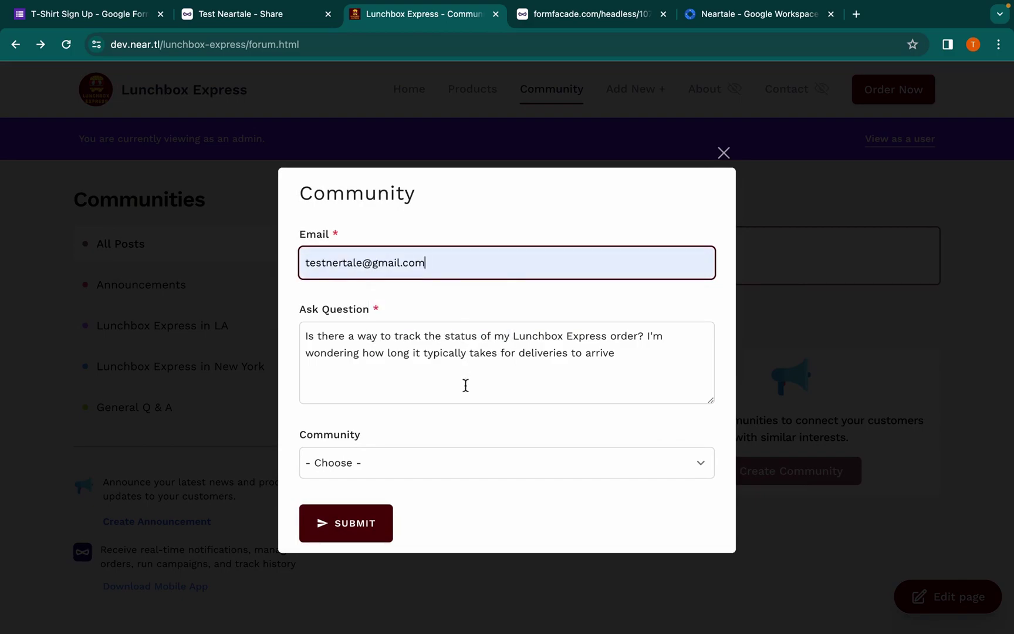
left_click(459, 464)
left_click(450, 516)
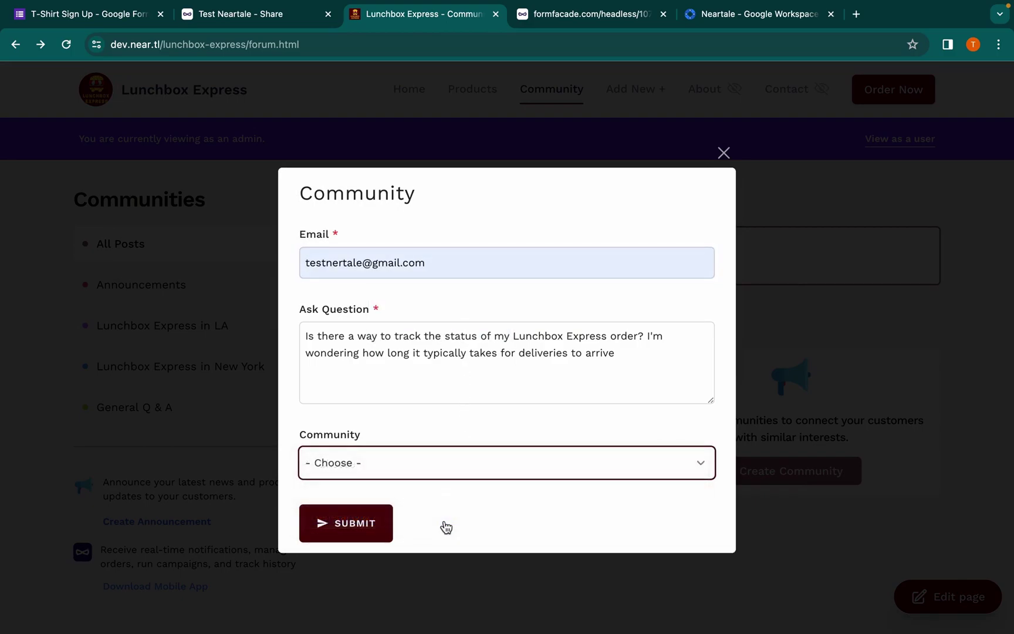
left_click(379, 529)
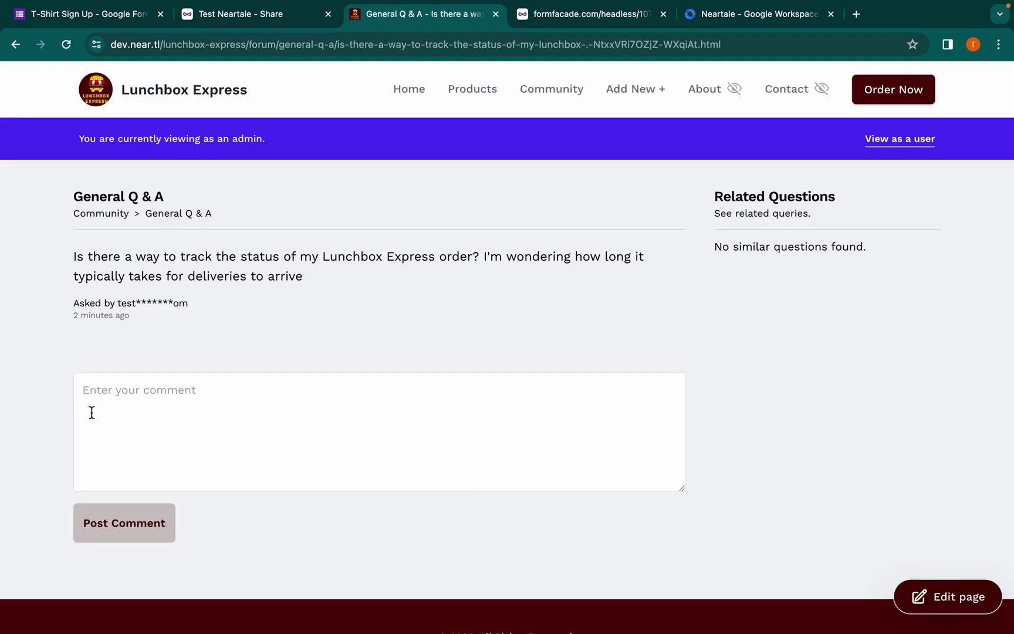
Answer the question with a comment pointing to the Neartail mobile app join link
left_click(94, 401)
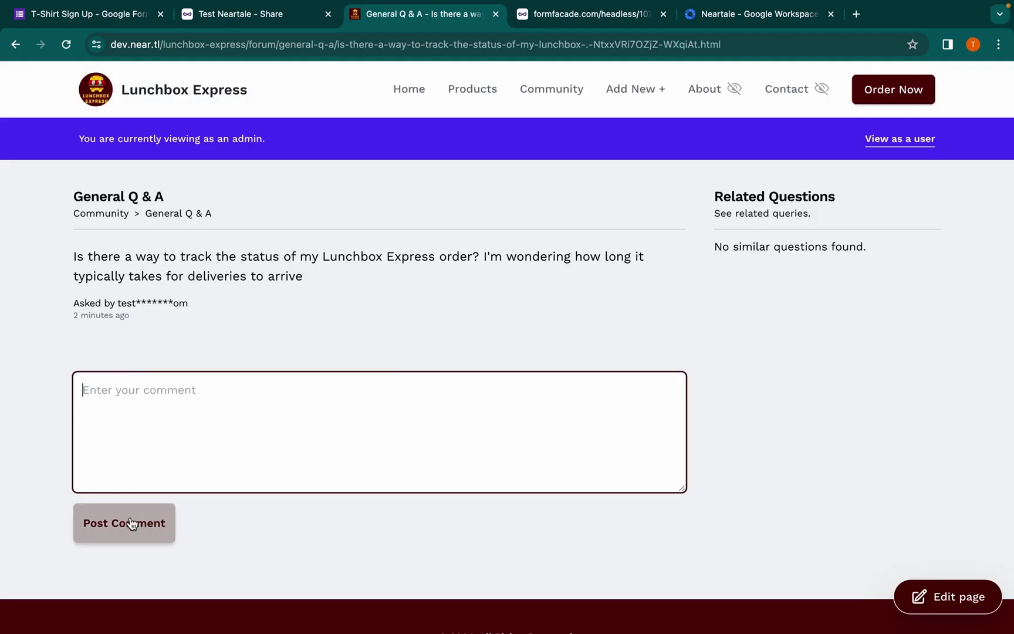
type("You can dow")
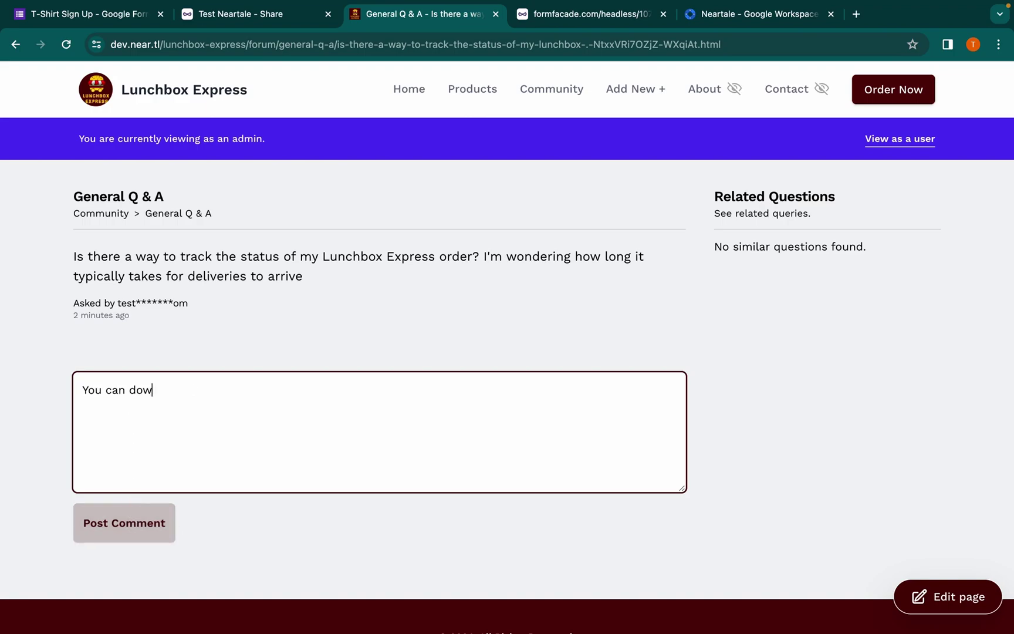
type("nload the neartail mobile a")
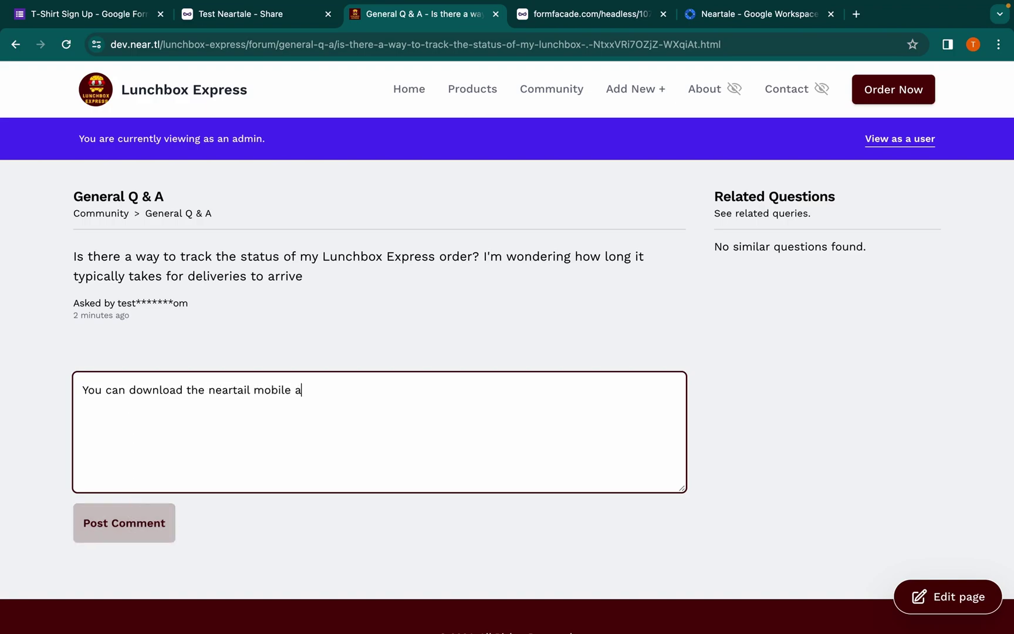
type("pp, to track the status ")
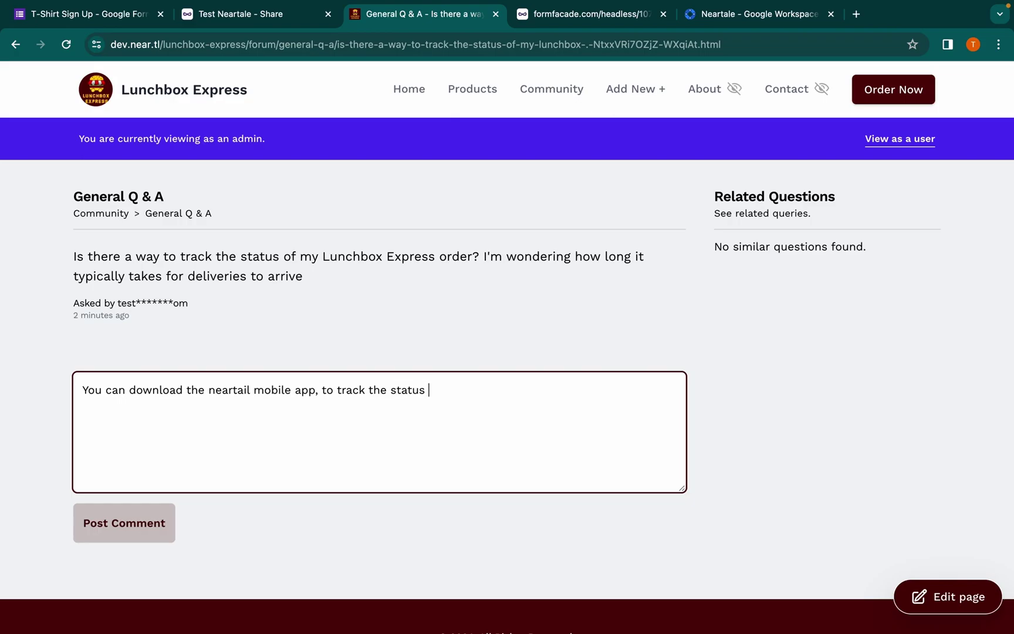
type("of your order.")
key("Return")
type("https://near.tl/lunchbox-express/join")
left_click_drag(283, 423, 67, 416)
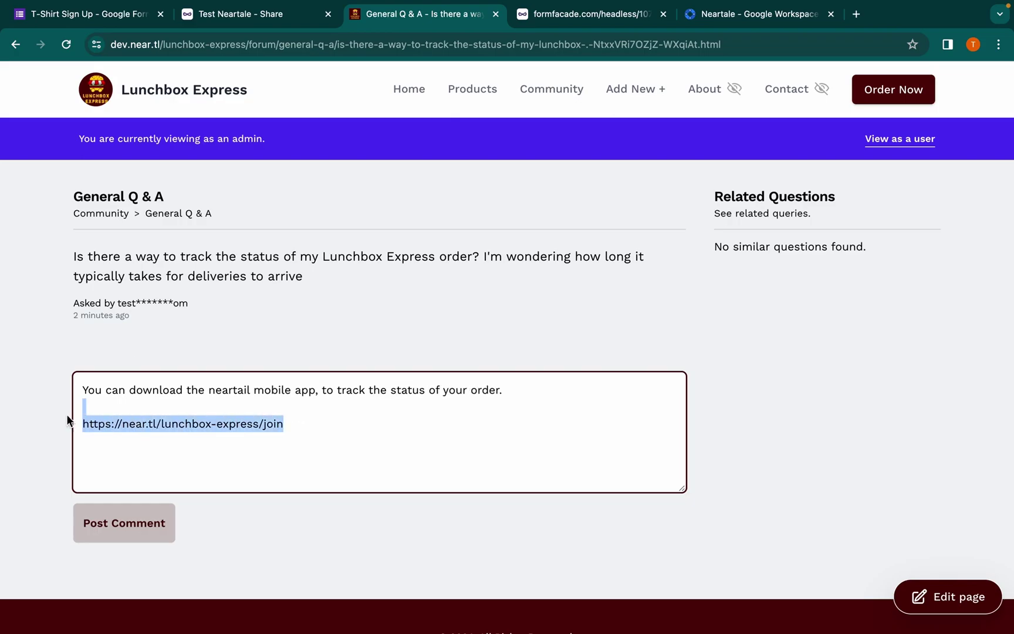
left_click(324, 422)
left_click_drag(302, 424, 83, 425)
left_click(83, 408)
left_click(123, 524)
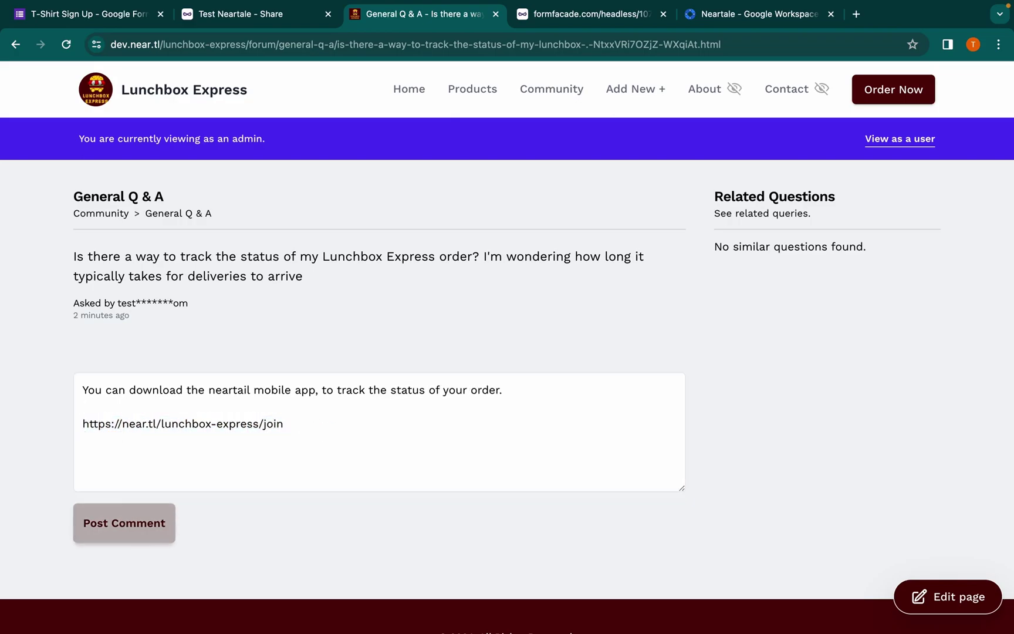
scroll(265, 502, "down", 1)
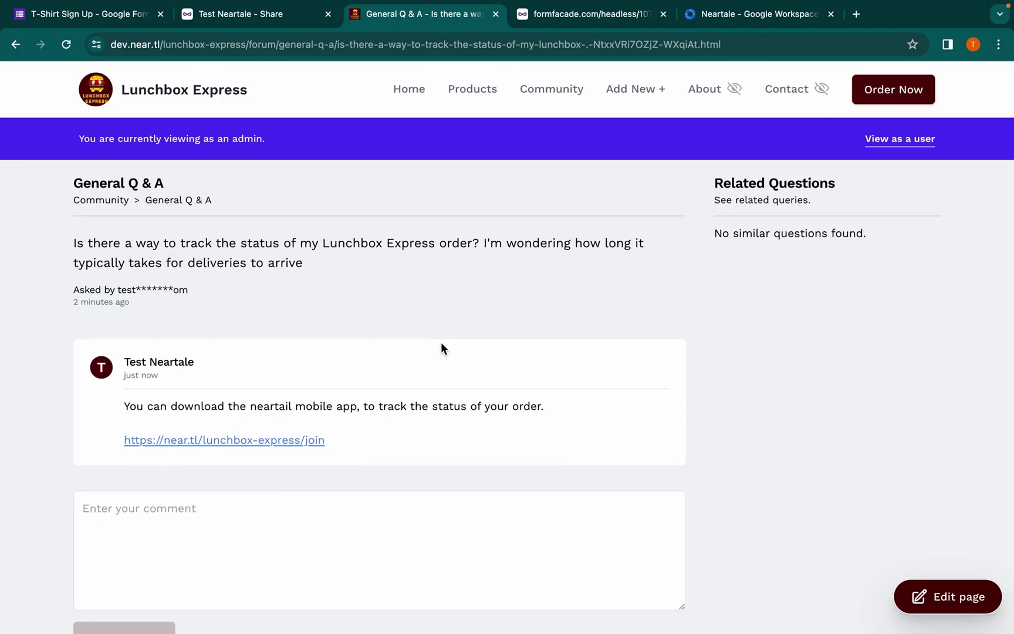
Publish the announcement 'Introducing Lunchbox Express Online Ordering with Neartail!' in the community forum
left_click(119, 204)
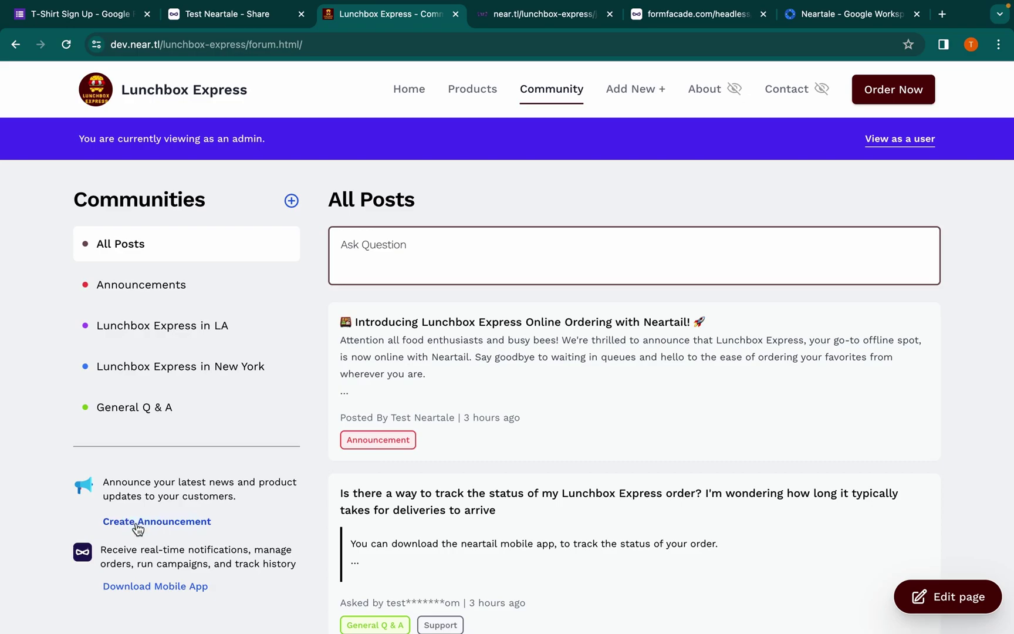
left_click(138, 525)
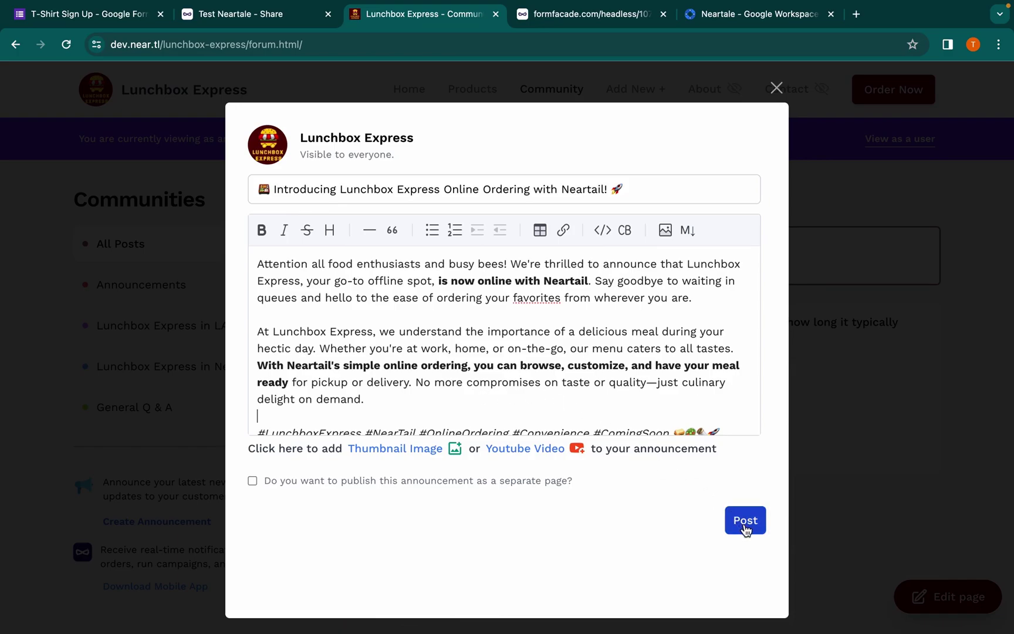
left_click(742, 523)
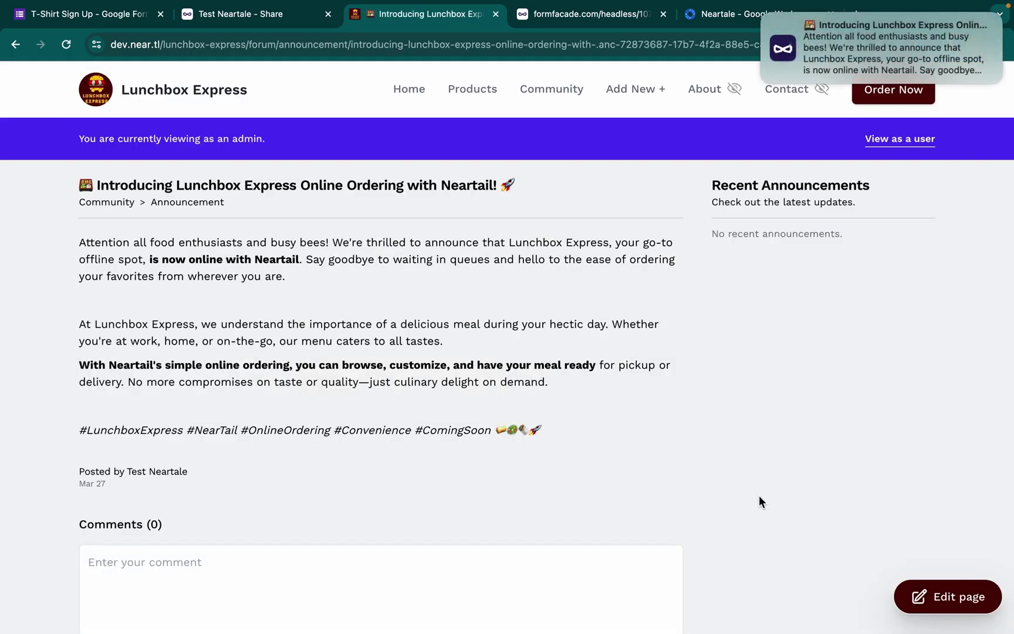
mouse_move(892, 47)
left_click(101, 204)
scroll(427, 469, "down", 1)
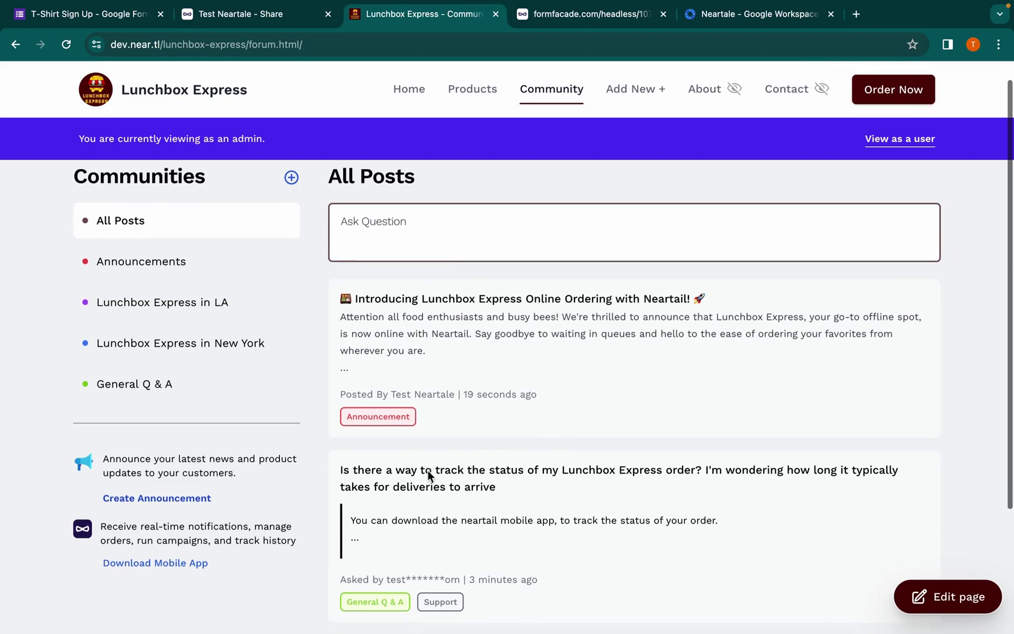
scroll(427, 469, "down", 2)
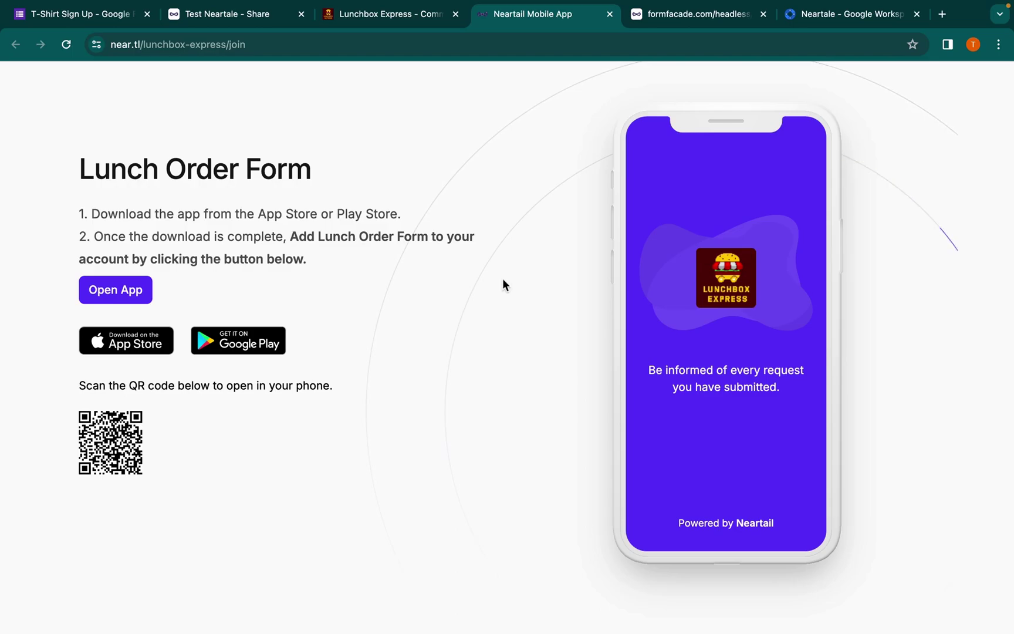
Return to the Lunch Order Form's Neartail sharing page with website and app links
left_click(257, 13)
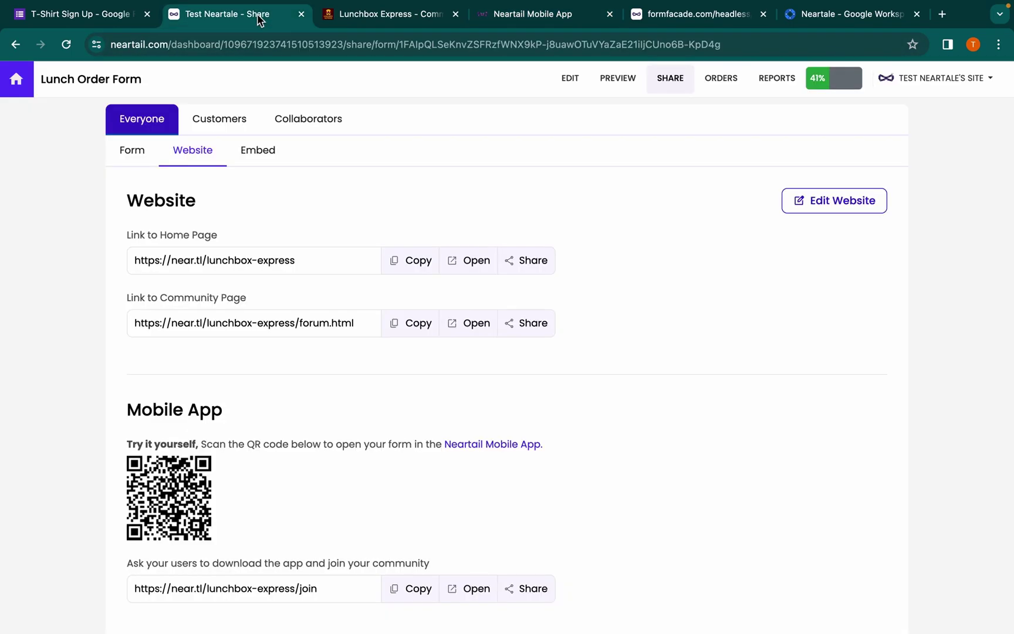
Copy the Lunchbox Express home page link, glance at the form, then return to the community forum
left_click(403, 271)
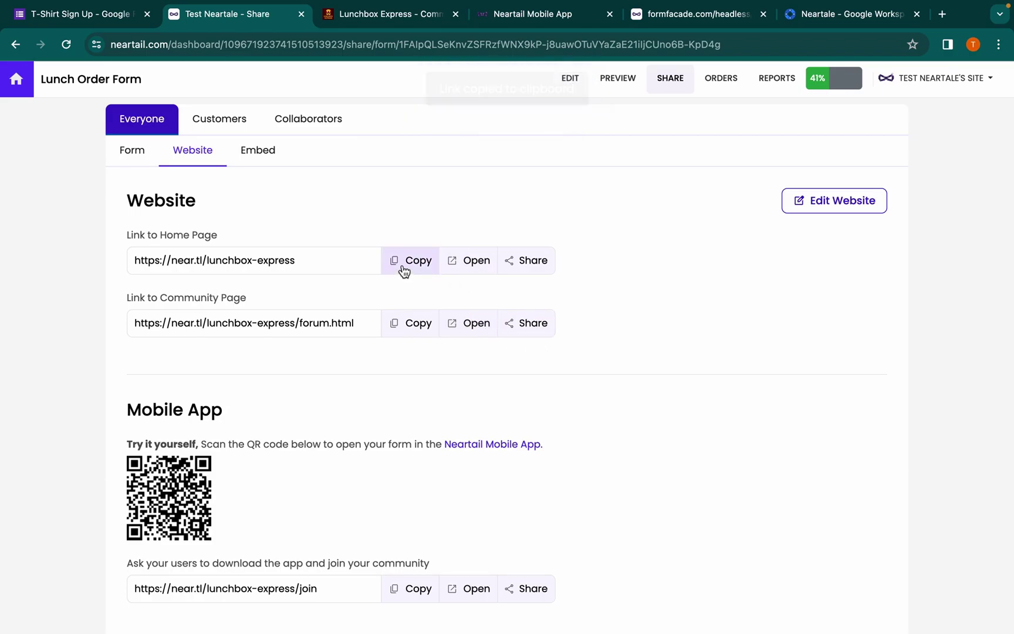
scroll(399, 476, "down", 1)
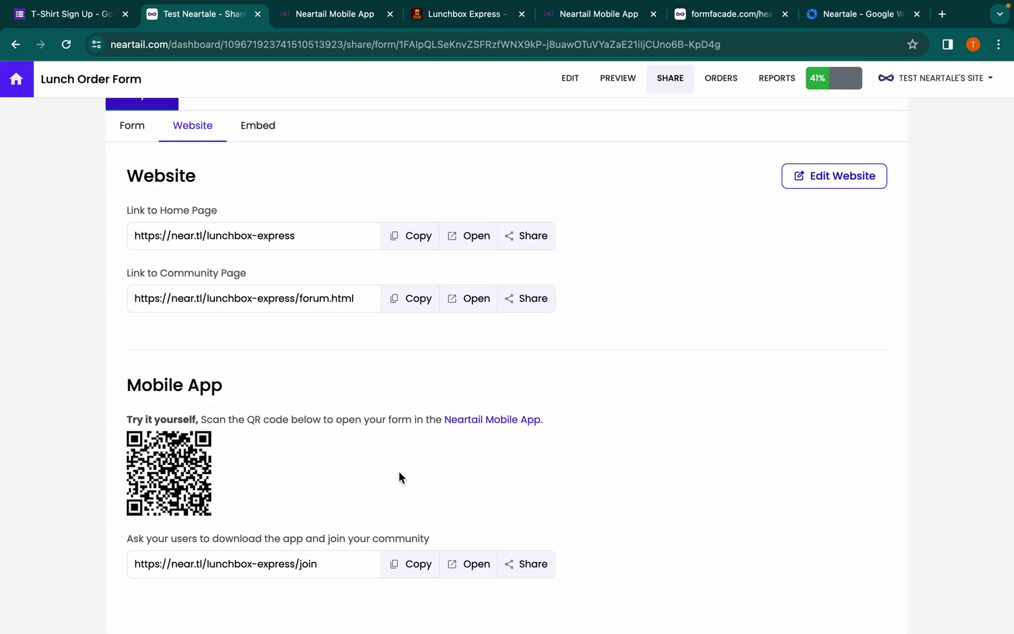
left_click(87, 17)
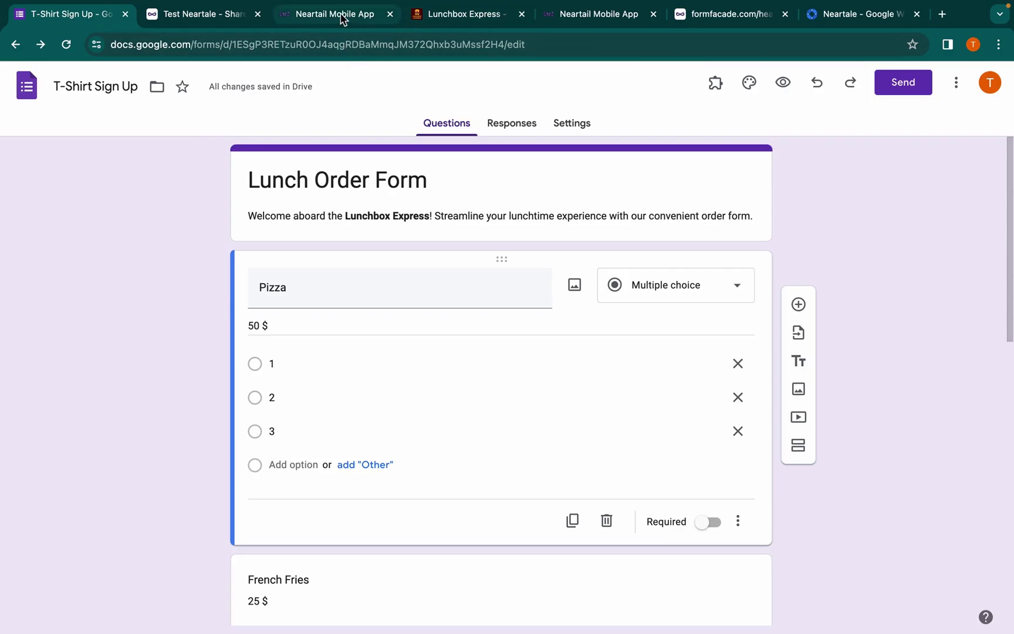
left_click(456, 20)
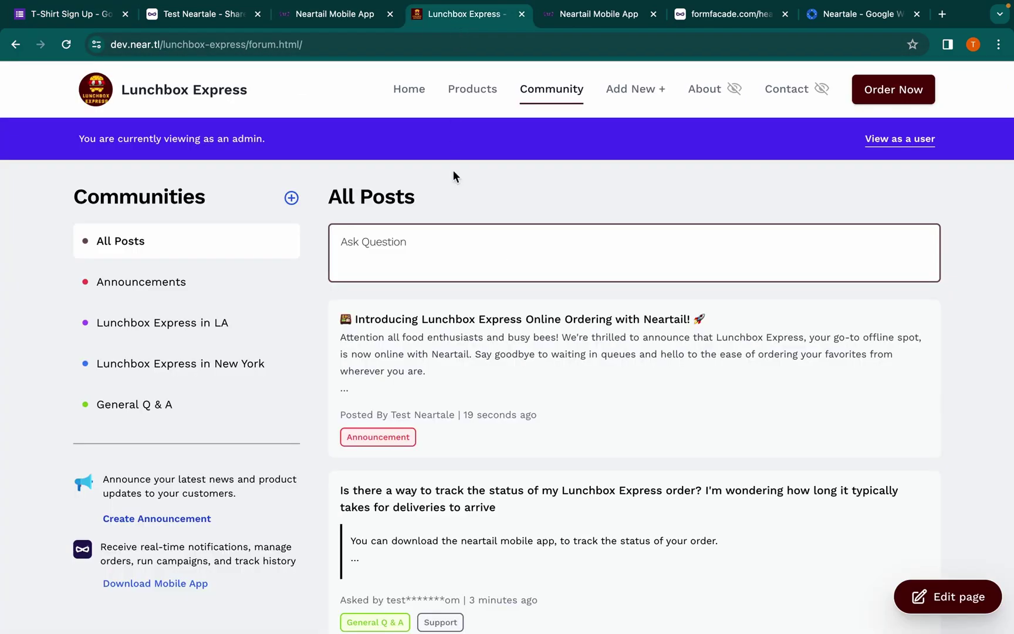